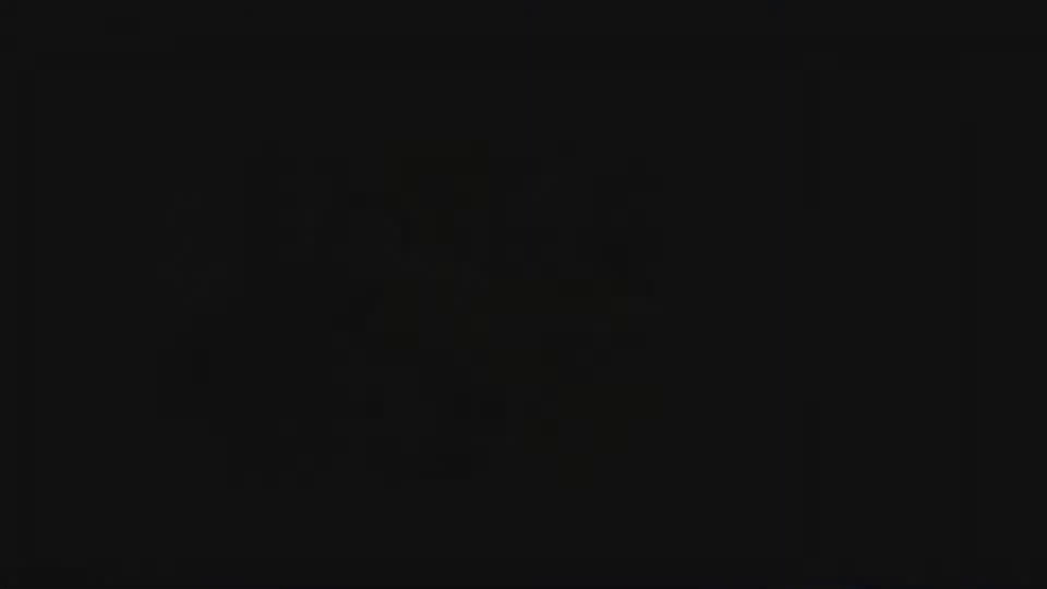
Step: Zoom out and apply Levels with black input 6 and midtones 1.27
scroll(390, 259, "up", 3)
scroll(390, 259, "up", 2)
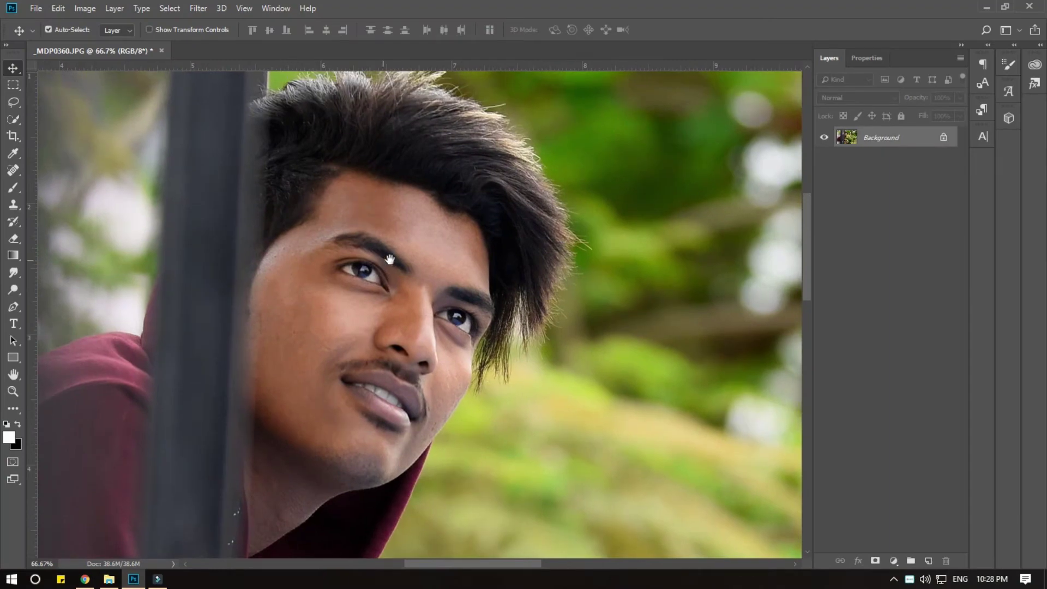
left_click_drag(435, 250, 432, 259)
left_click(198, 8)
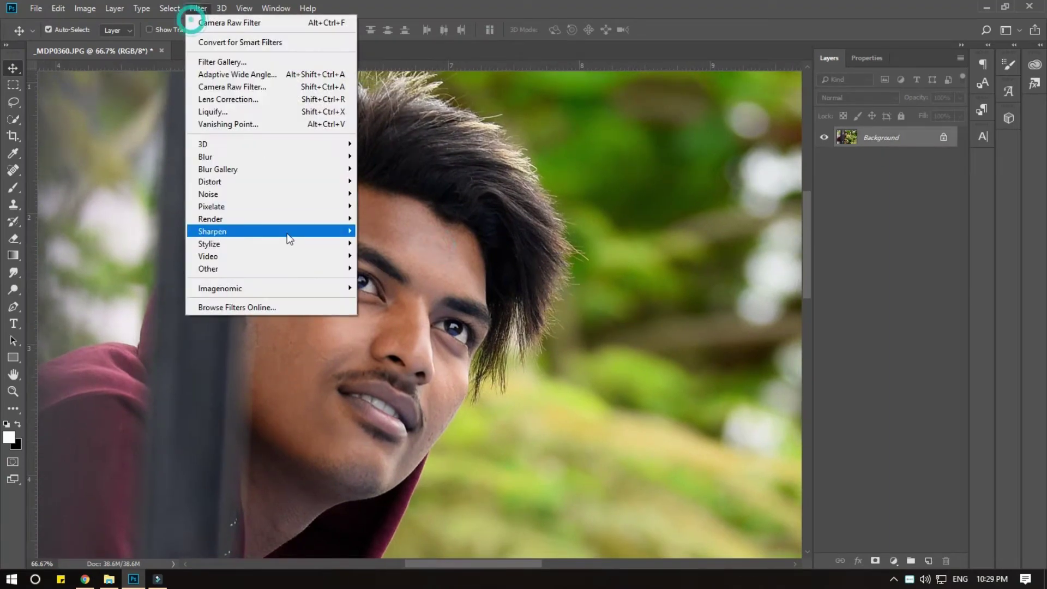
key("alt")
left_click(518, 176, "alt")
left_click(518, 177, "alt")
left_click(518, 176, "alt")
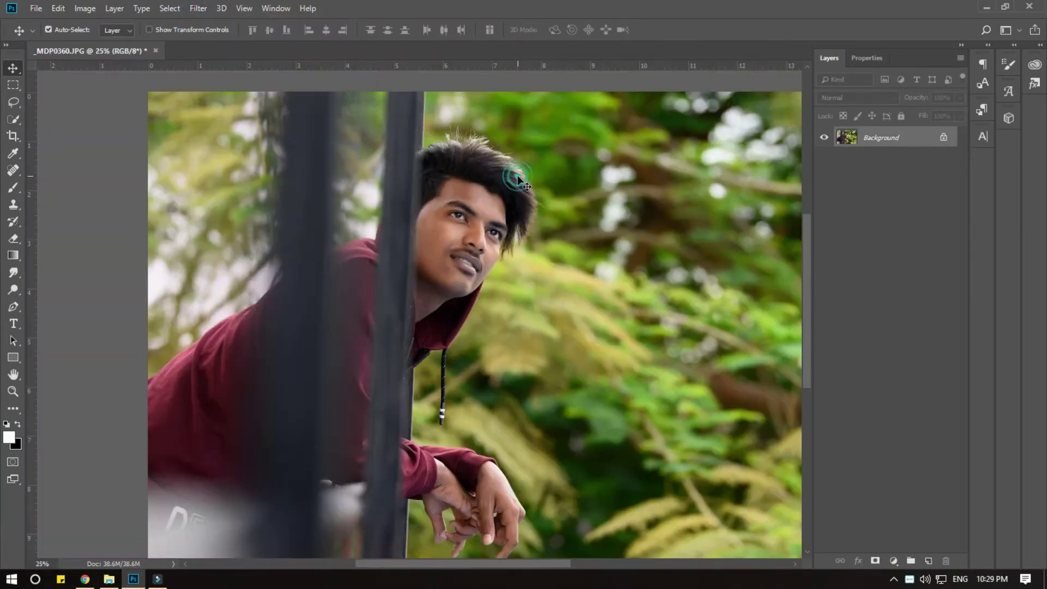
key("ctrl+alt+l")
left_click(844, 388)
left_click_drag(741, 386, 746, 386)
left_click_drag(678, 386, 682, 386)
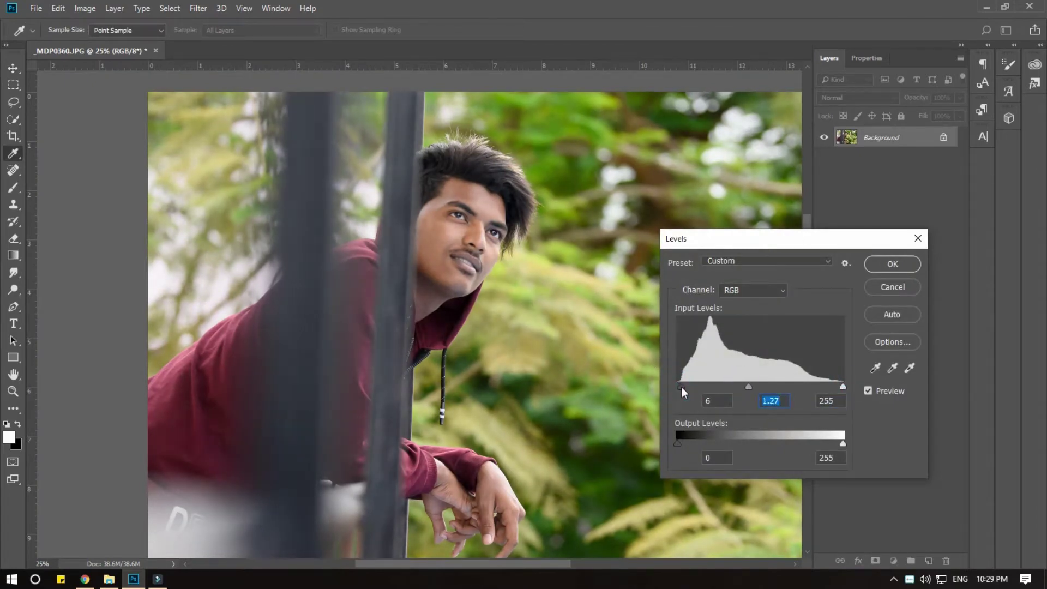
left_click(867, 267)
Step: Fit the whole photo in view and open the Camera Raw Filter
left_click_drag(570, 240, 529, 236)
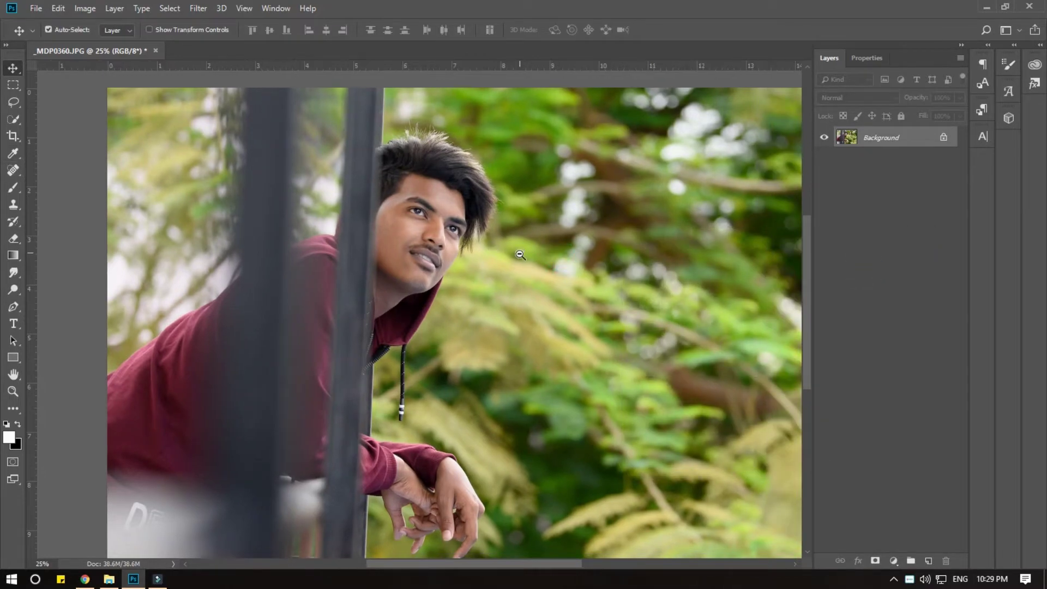
key("ctrl+minus")
left_click(198, 8)
left_click(258, 87)
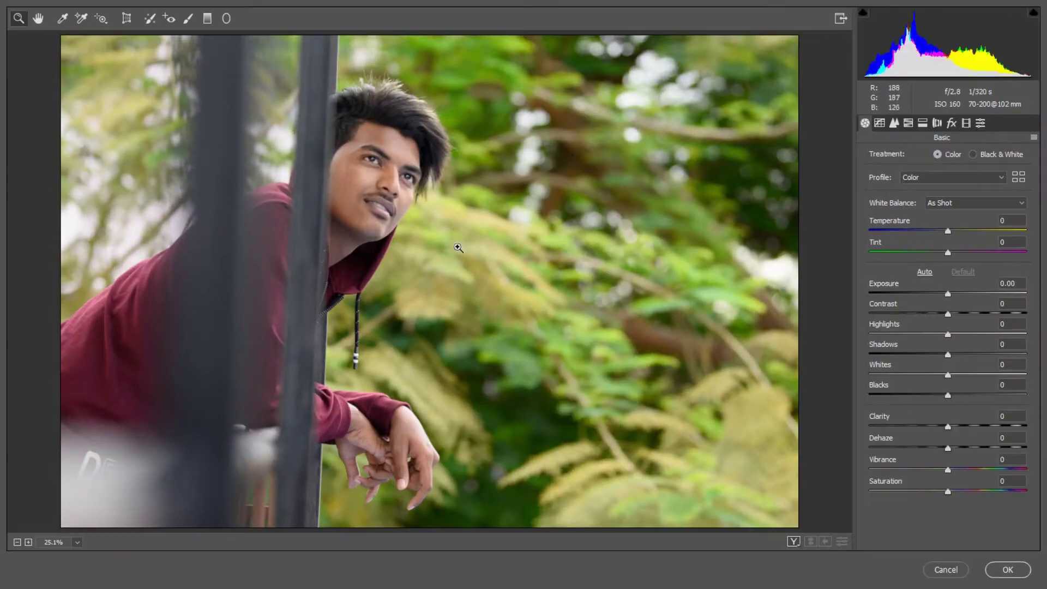
Step: Apply the AVC-Fantom Hubiscus Camera Raw preset
left_click(980, 123)
left_click(963, 170)
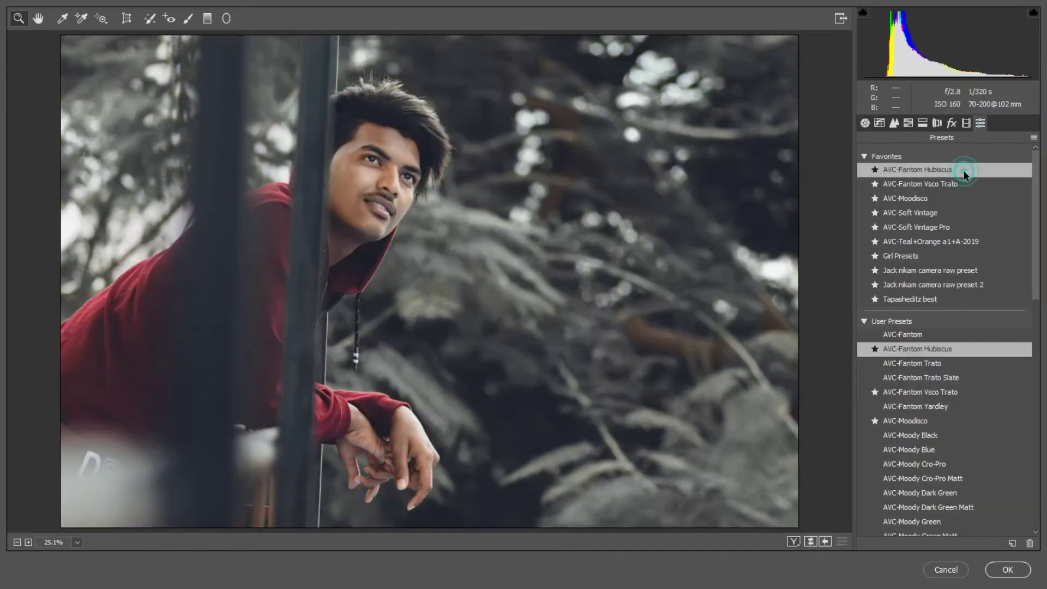
left_click(865, 123)
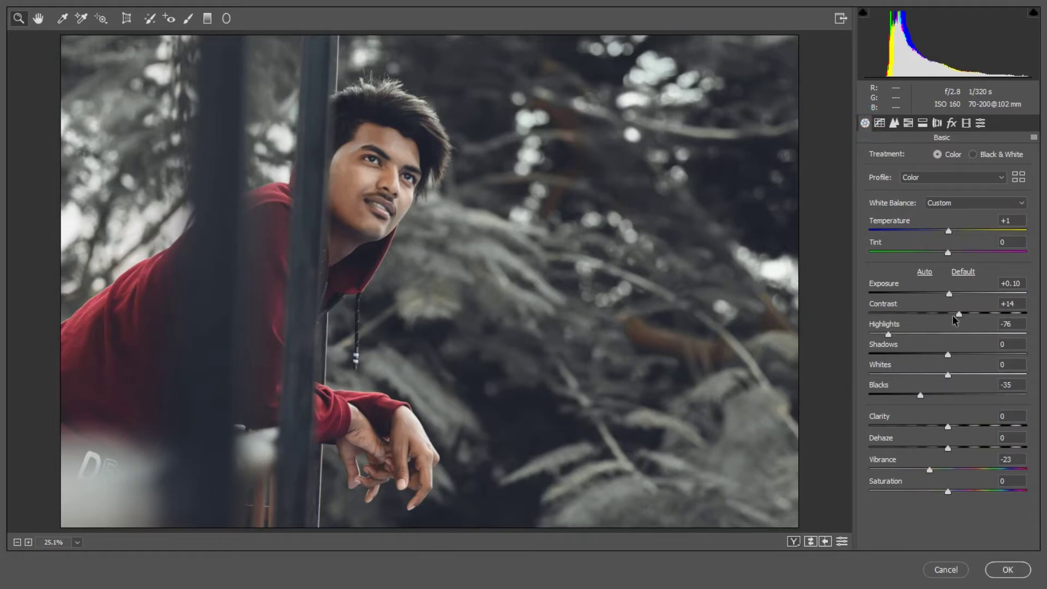
Step: Tweak the Basic sliders to Temperature +5, Contrast +13, Highlights -63 and Blacks -10
left_click_drag(958, 317, 948, 317)
left_click(940, 394)
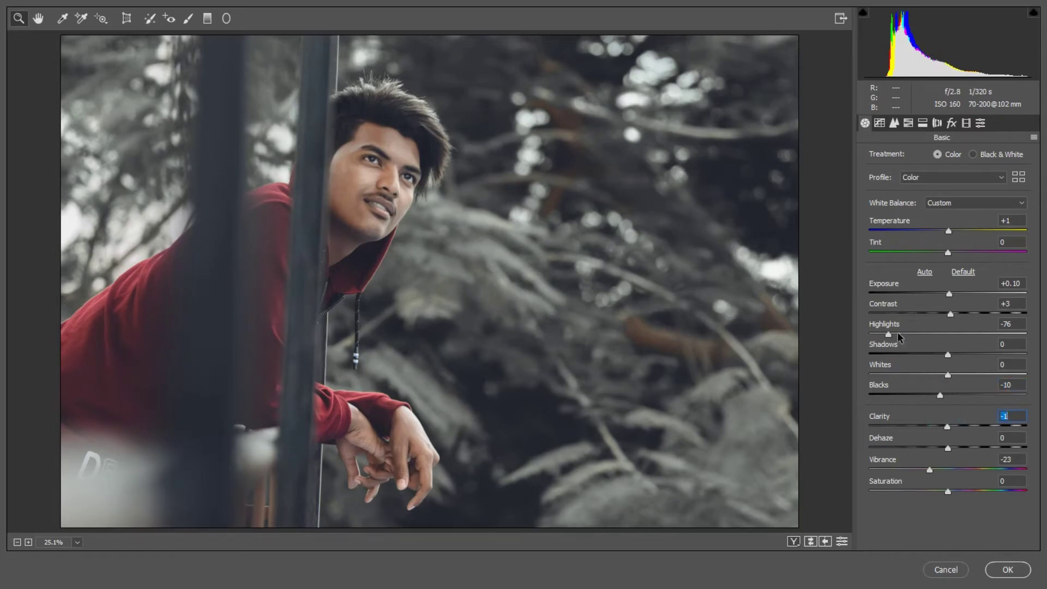
left_click_drag(905, 340, 902, 337)
left_click_drag(949, 232, 952, 231)
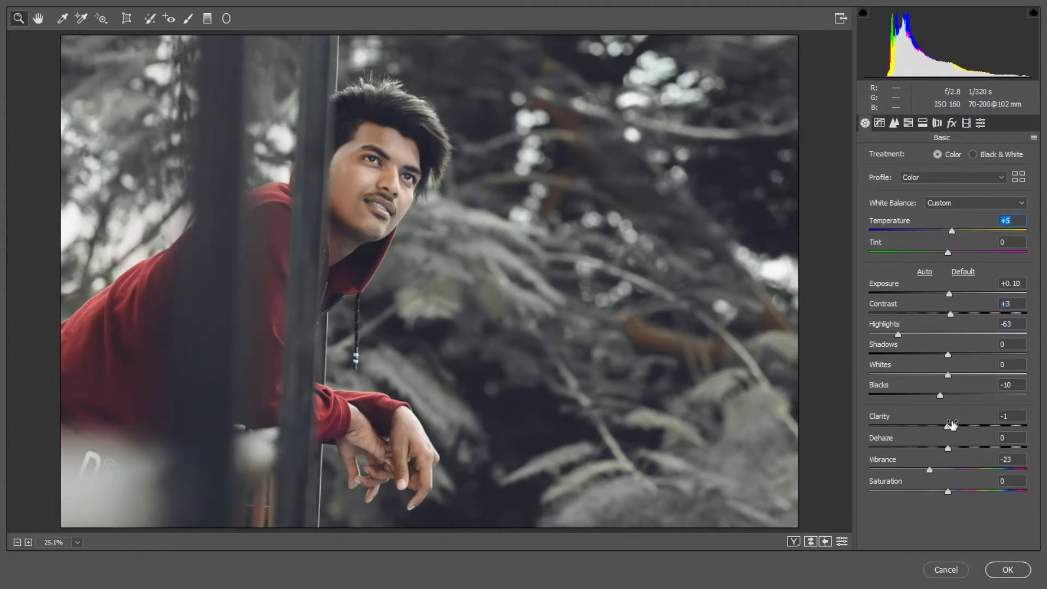
left_click_drag(950, 315, 963, 315)
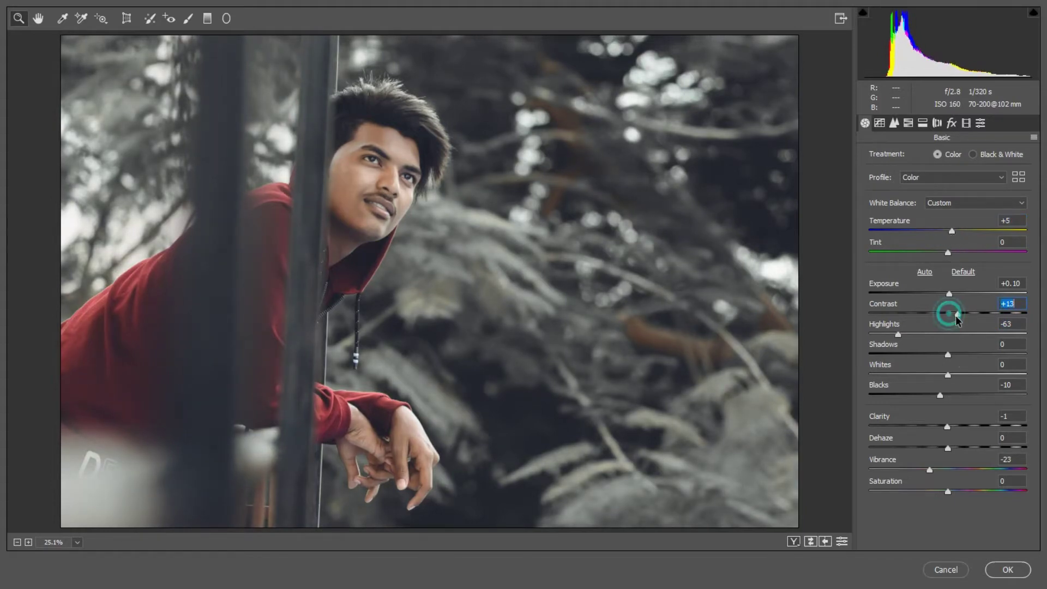
left_click(893, 123)
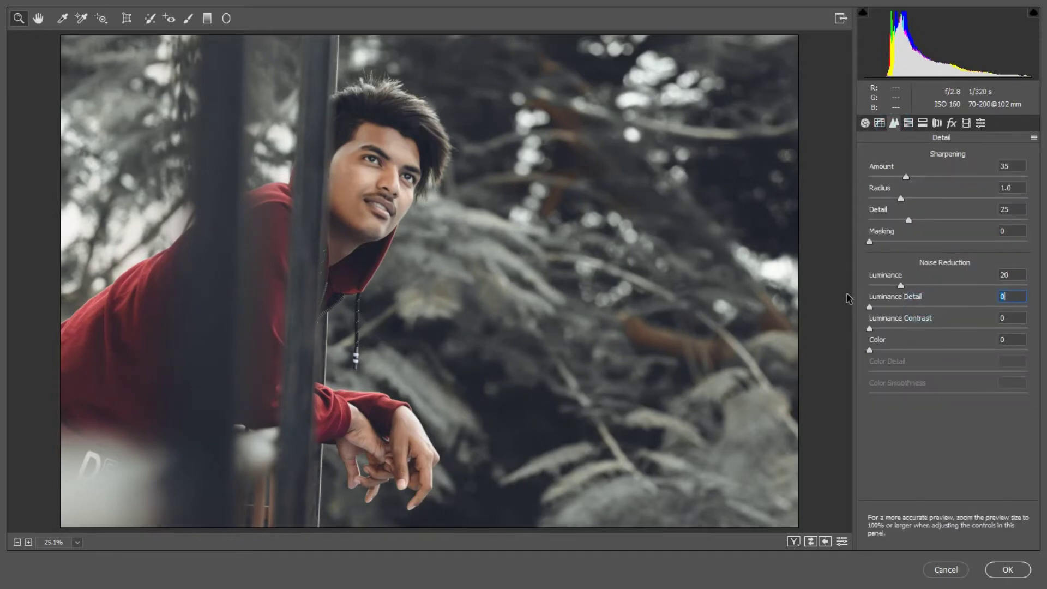
Step: Set Luminance noise reduction to 38, Blacks to +1, and apply the Camera Raw edits
scroll(449, 221, "up", 3)
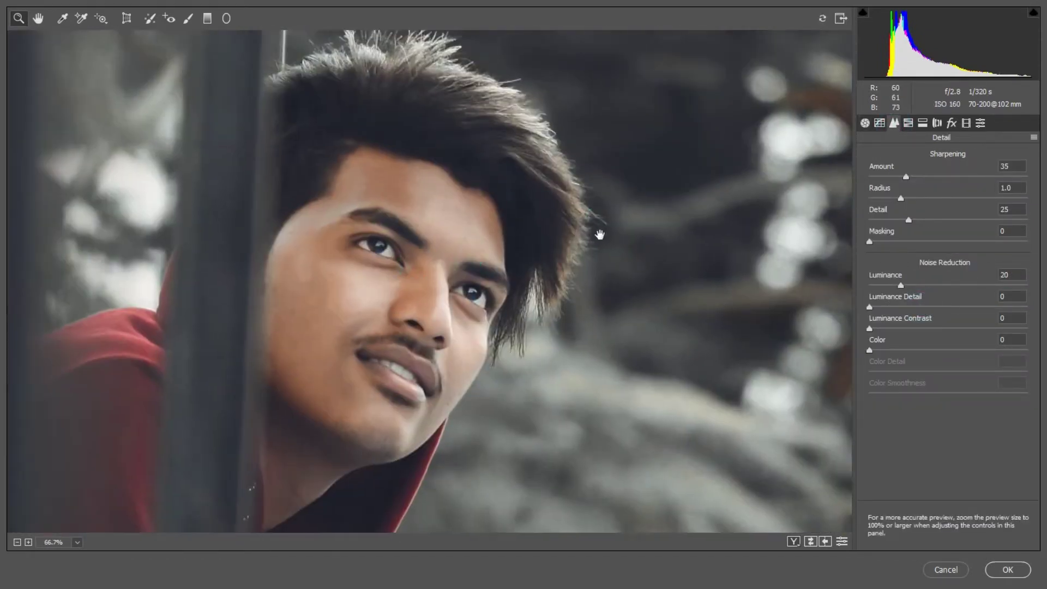
left_click_drag(599, 234, 607, 233)
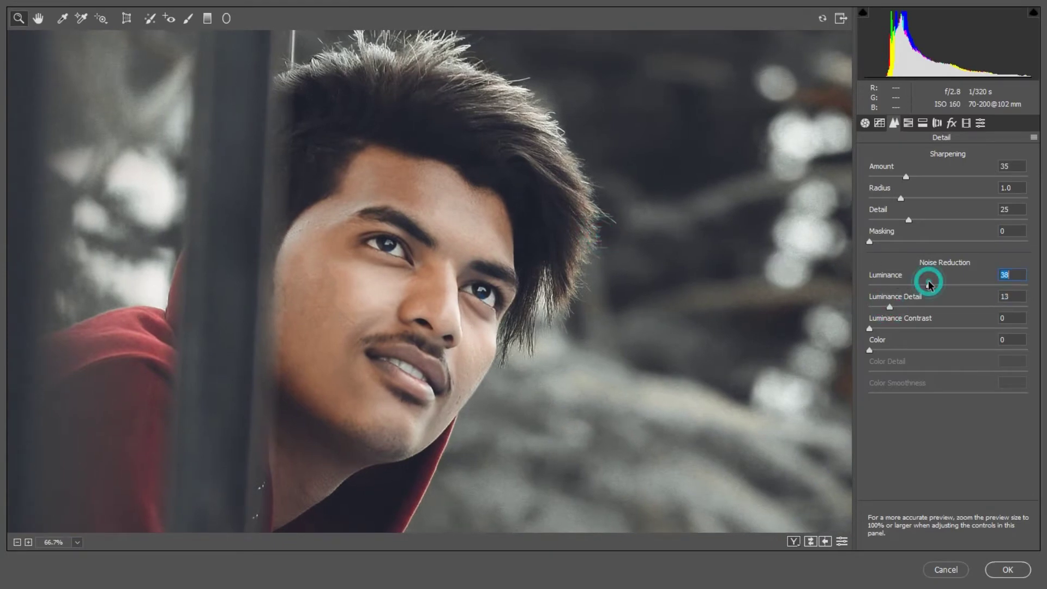
left_click(865, 123)
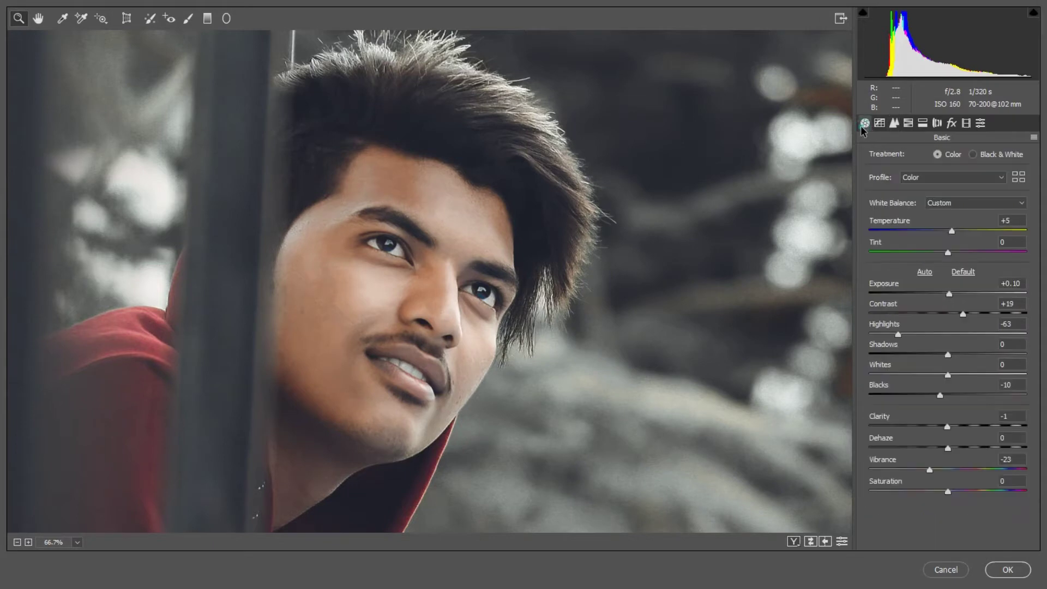
scroll(580, 271, "down", 2)
scroll(532, 304, "down", 1)
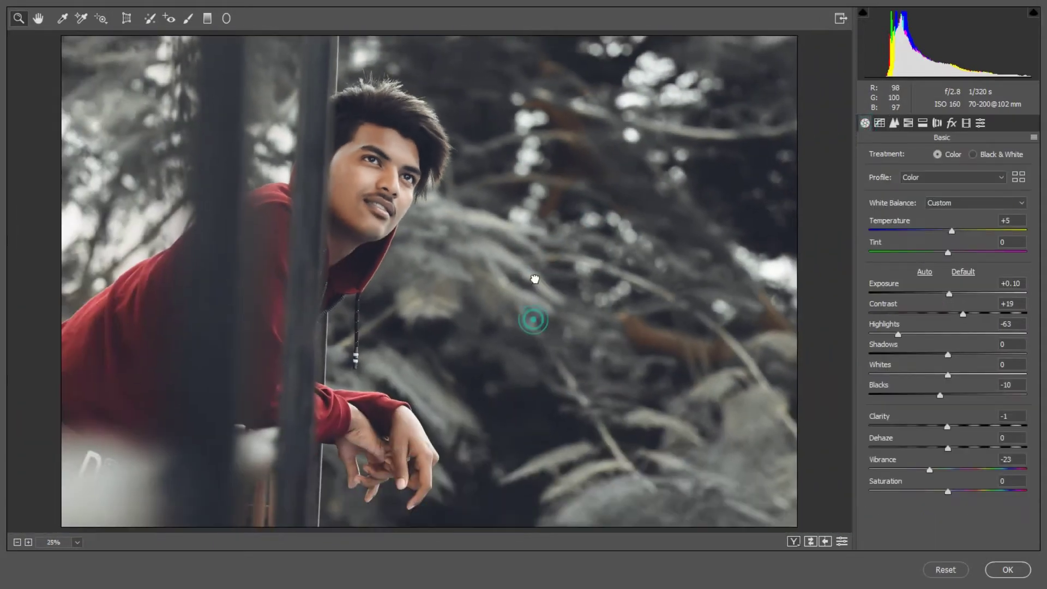
left_click_drag(955, 394, 949, 391)
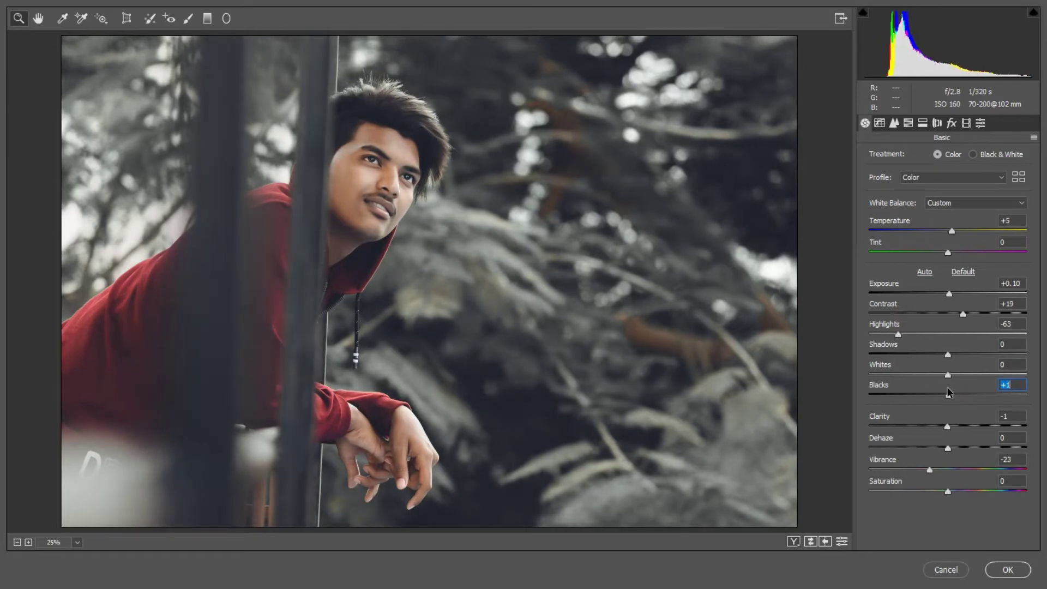
left_click(1006, 570)
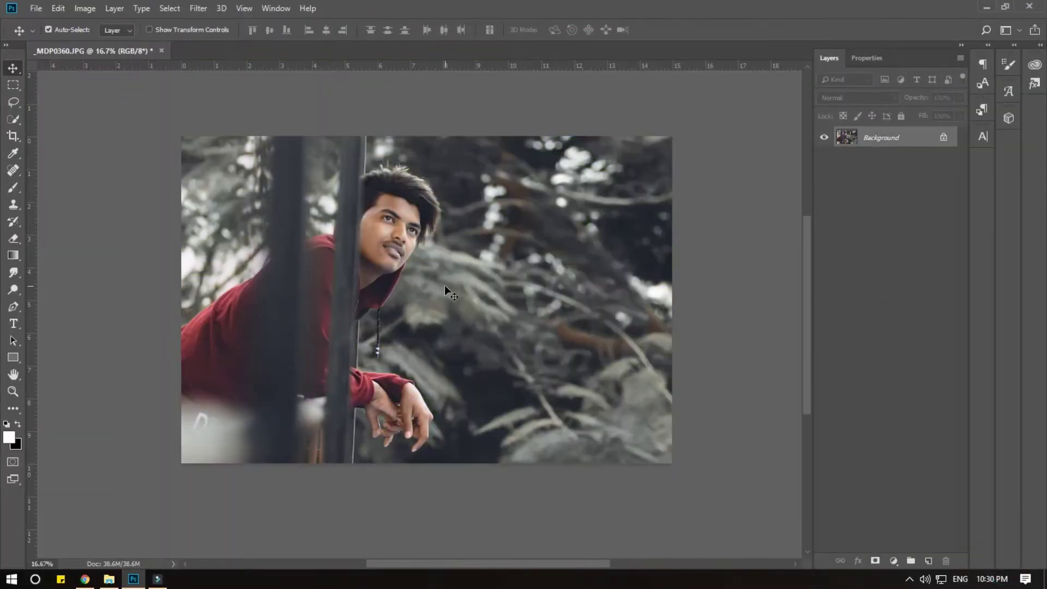
Step: Zoom to 100% on the face and set up a low-wetness Mixer Brush sampling forehead skin
left_click(408, 234, "ctrl")
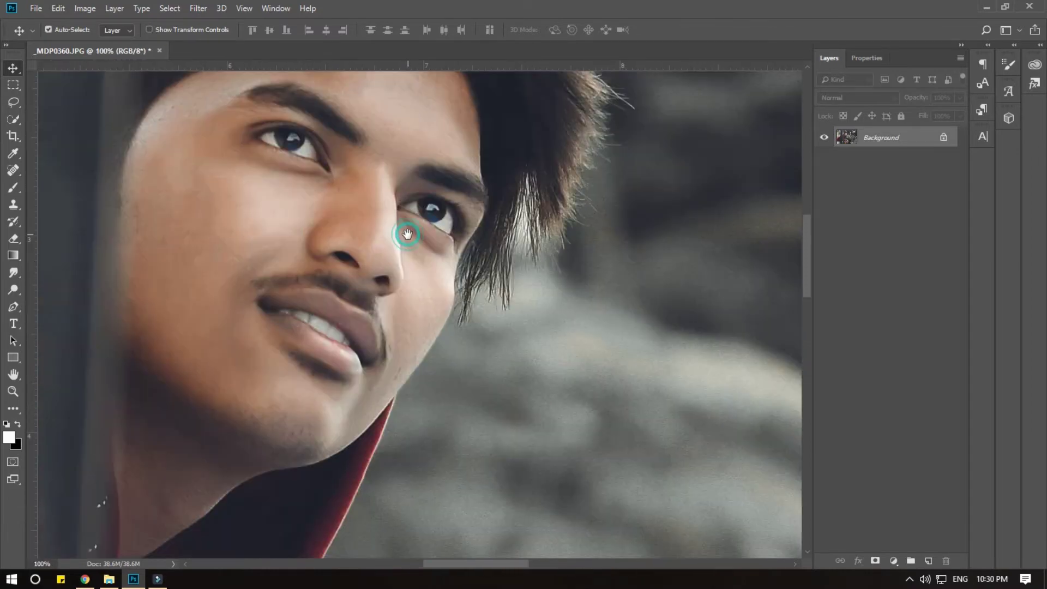
left_click(404, 229, "ctrl")
right_click(14, 187)
left_click(59, 221)
left_click_drag(261, 30, 259, 33)
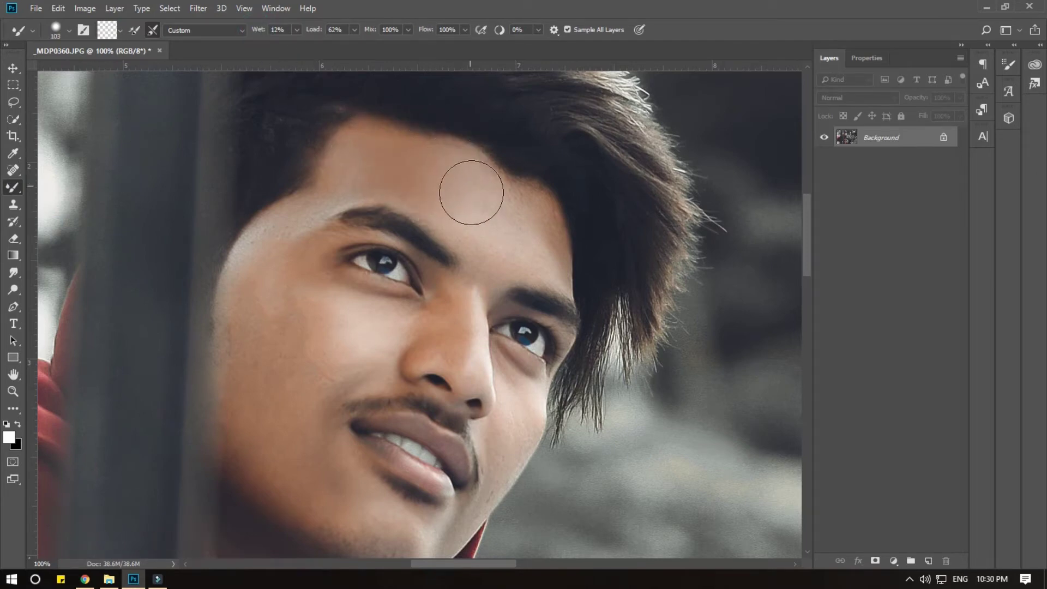
left_click(473, 227, "alt")
left_click(534, 236, "alt")
key("bracketleft")
Step: Smooth the forehead and cheek skin down toward the jaw and nose
left_click_drag(474, 191, 522, 184)
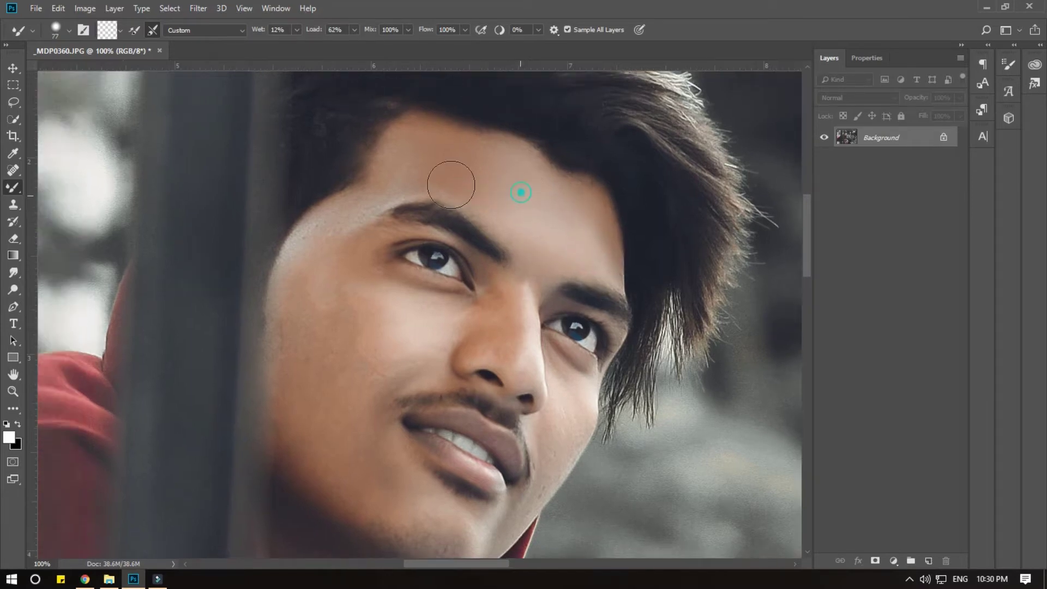
mouse_move(382, 201)
left_mouse_down()
mouse_move(459, 170)
mouse_move(448, 179)
left_mouse_up()
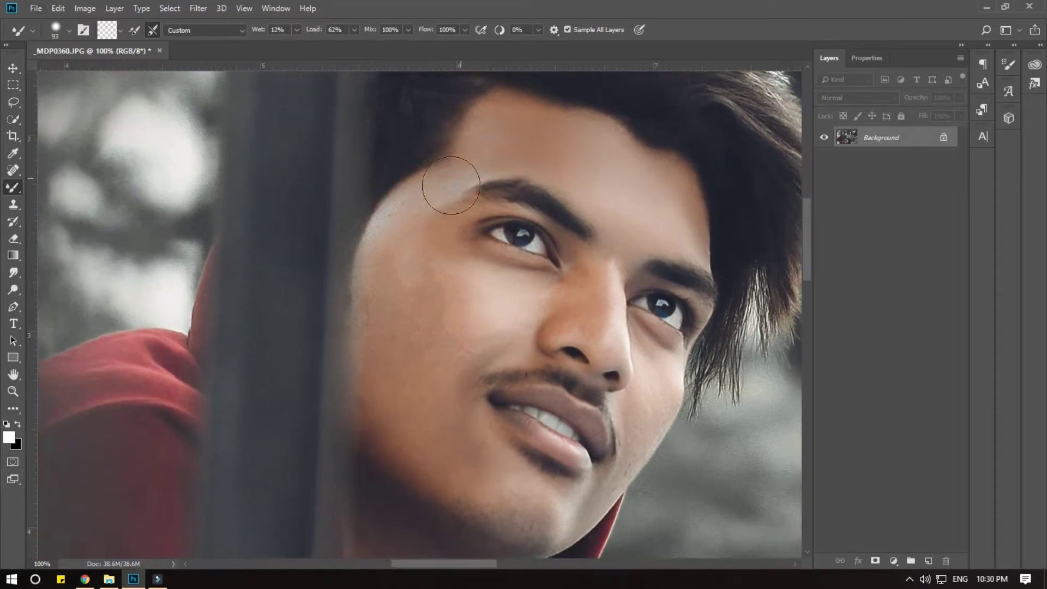
mouse_move(404, 249)
left_mouse_down()
mouse_move(502, 299)
mouse_move(490, 327)
mouse_move(461, 329)
left_mouse_up()
mouse_move(437, 293)
left_mouse_down()
mouse_move(461, 243)
mouse_move(428, 257)
mouse_move(407, 248)
mouse_move(397, 300)
left_mouse_up()
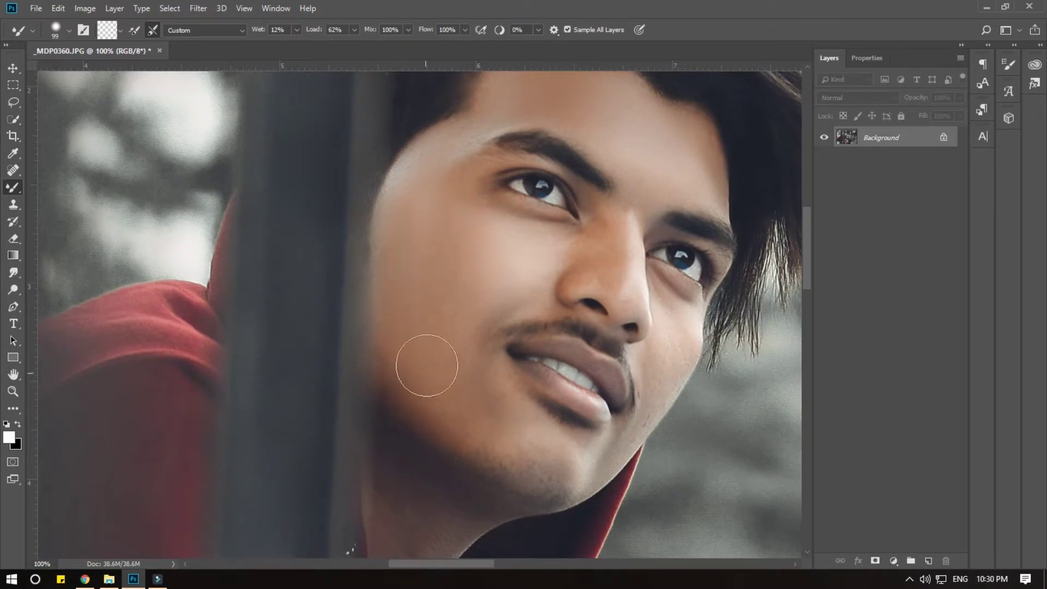
right_click(453, 402, "alt")
mouse_move(428, 360)
left_mouse_down()
mouse_move(467, 397)
mouse_move(466, 418)
mouse_move(461, 385)
left_mouse_up()
left_click_drag(458, 347, 484, 289)
left_click_drag(581, 248, 588, 238)
left_click_drag(611, 289, 623, 291)
Step: Smooth the lower cheek, chin and temple skin, then zoom out to the whole photo
scroll(622, 220, "up", 3)
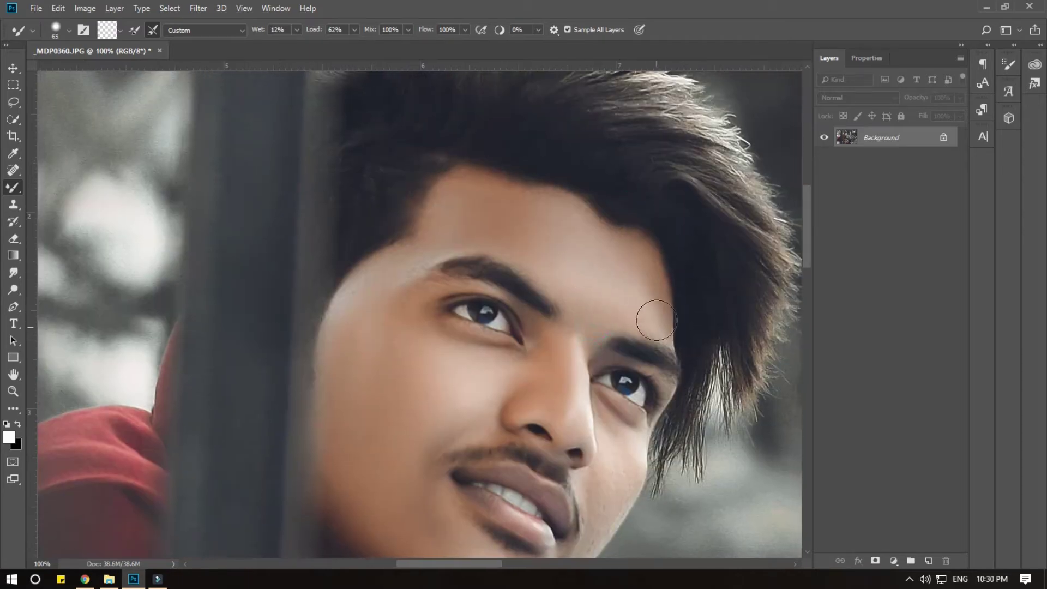
left_click_drag(652, 305, 659, 273)
left_click_drag(637, 331, 612, 379)
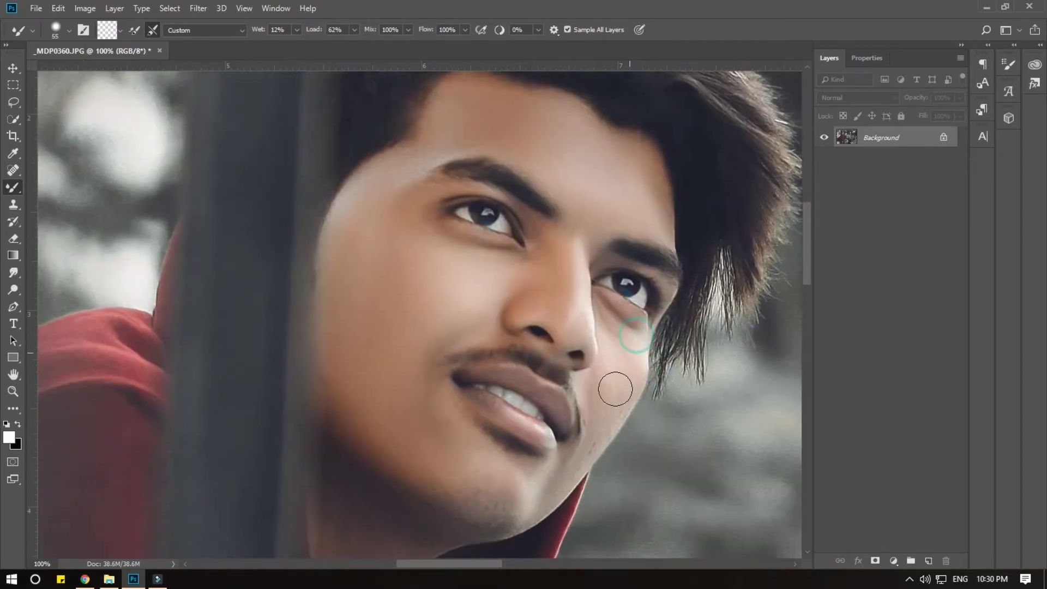
key("bracketleft")
scroll(611, 339, "down", 1)
left_click_drag(612, 338, 602, 366)
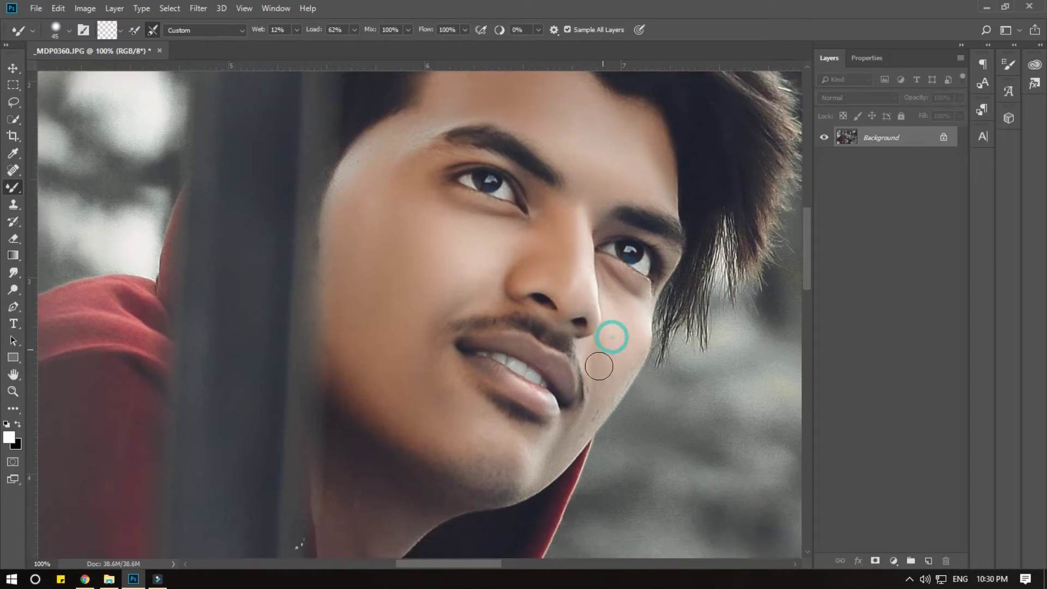
scroll(600, 371, "down", 2)
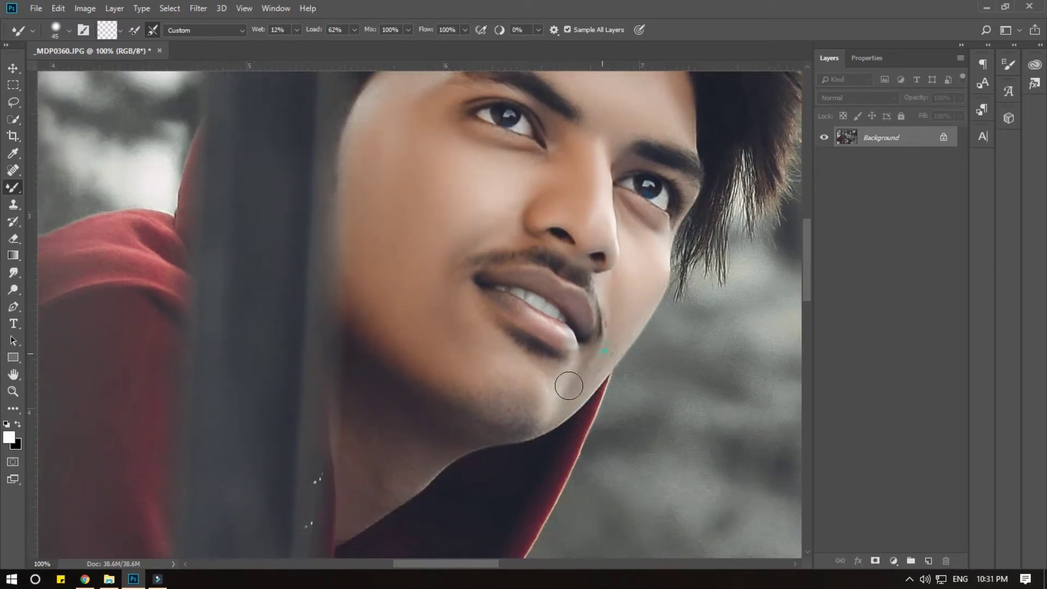
left_click_drag(538, 396, 548, 391)
mouse_move(400, 383)
left_mouse_down()
mouse_move(444, 315)
mouse_move(449, 514)
left_mouse_up()
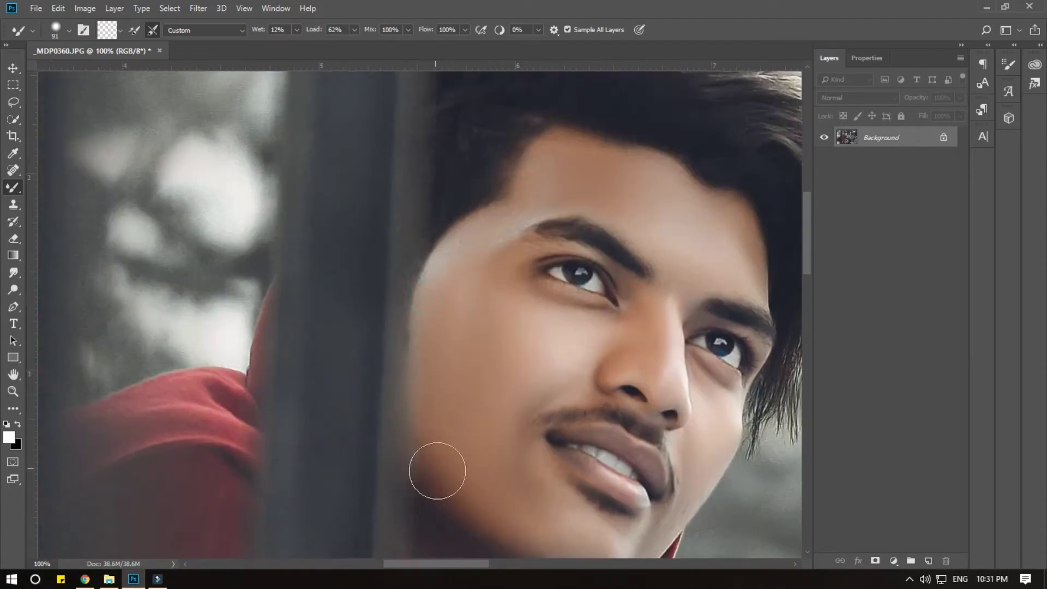
left_click_drag(473, 247, 506, 227)
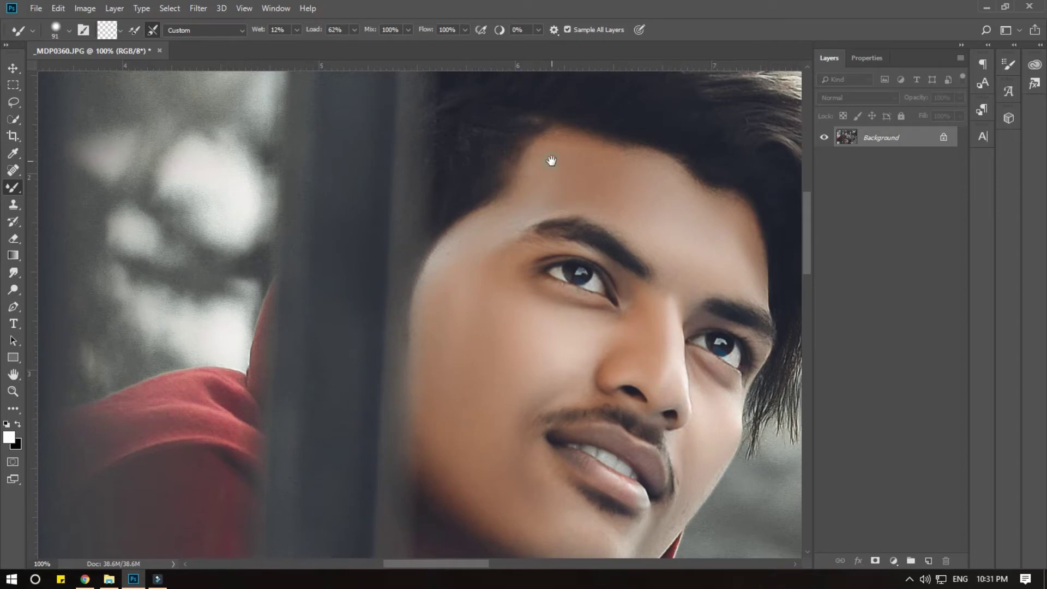
key("ctrl+minus")
key("ctrl+minus")
key("ctrl+minus")
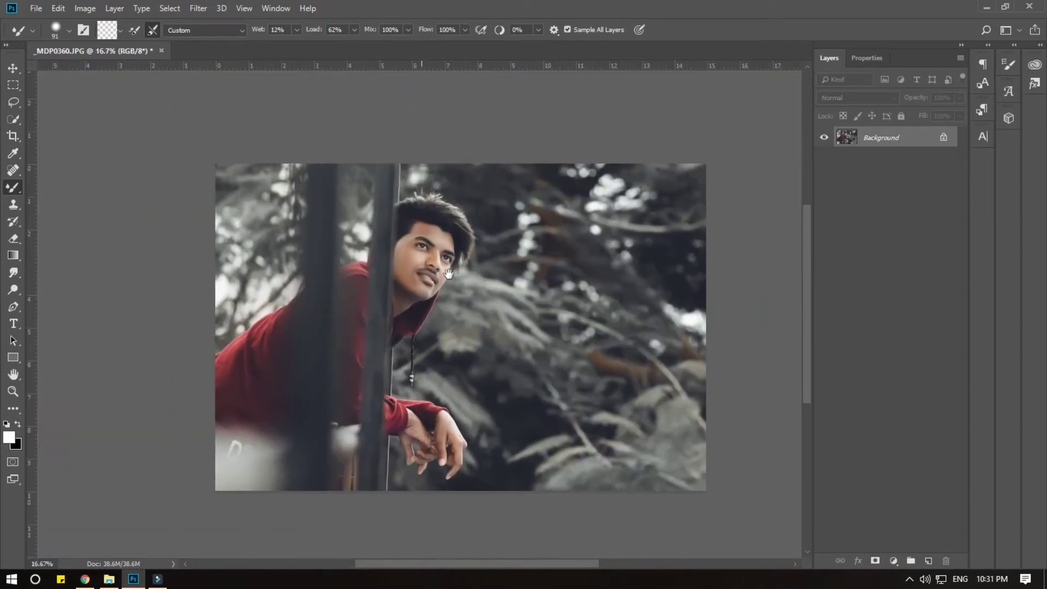
right_click(24, 298)
Step: Select the Burn Tool set to Shadows at 14% exposure
left_click(37, 302)
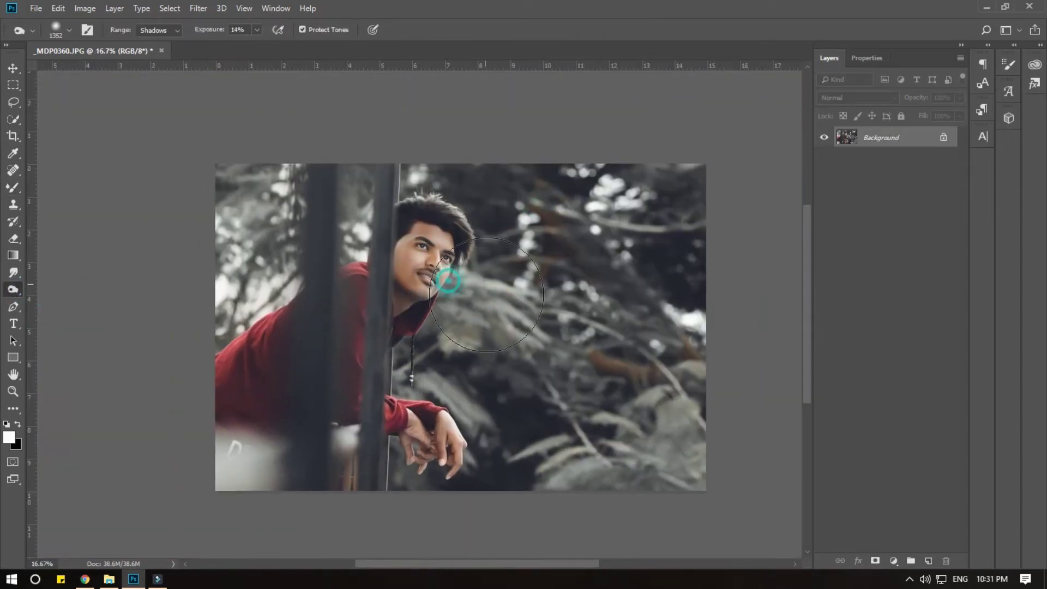
left_click(644, 141)
left_click(316, 515)
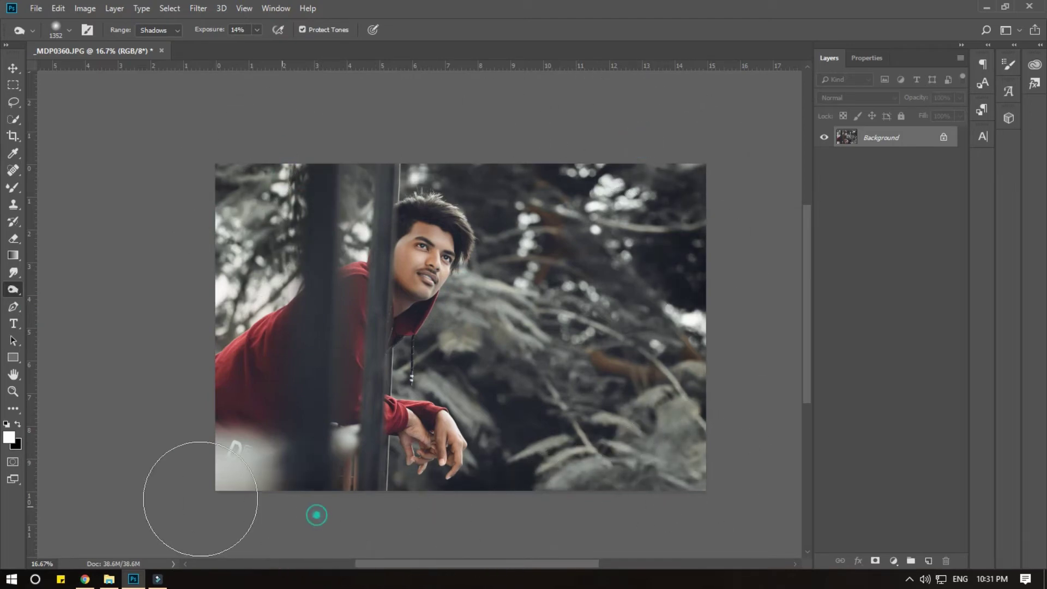
Step: Zoom onto the face, add a new empty Layer 1, and choose 50% Gray fill contents
scroll(420, 213, "up", 1)
scroll(409, 226, "up", 1)
scroll(414, 237, "up", 1)
scroll(420, 262, "up", 1)
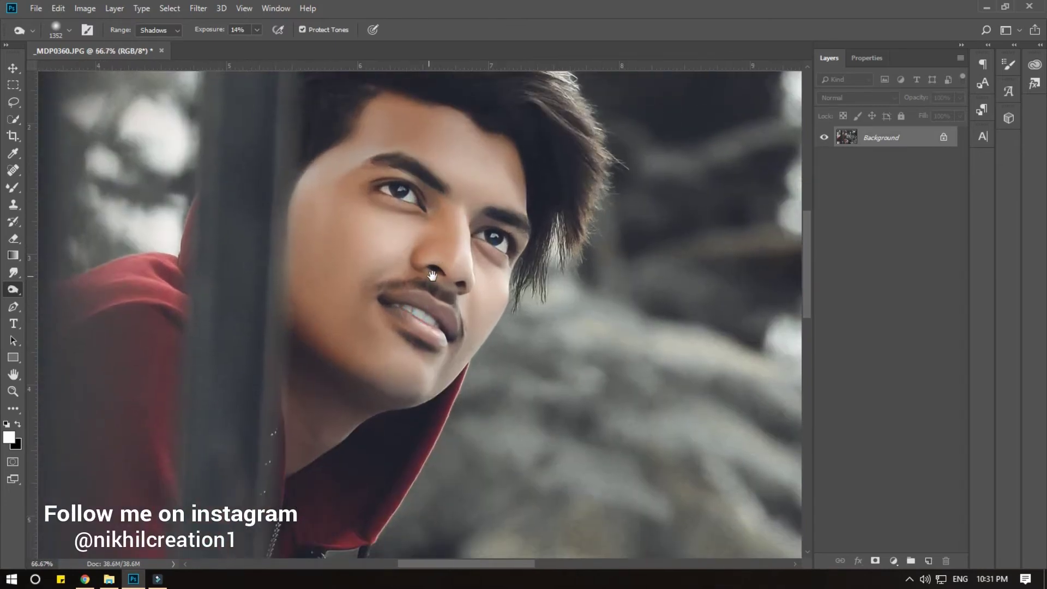
left_click_drag(422, 287, 373, 341)
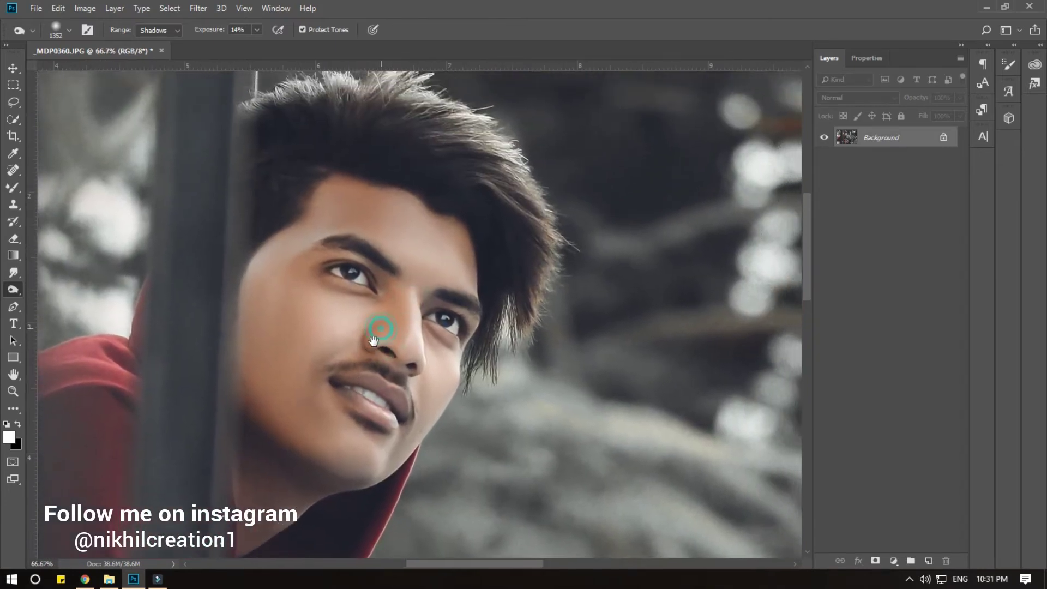
left_click_drag(374, 319, 380, 316)
scroll(359, 258, "up", 1)
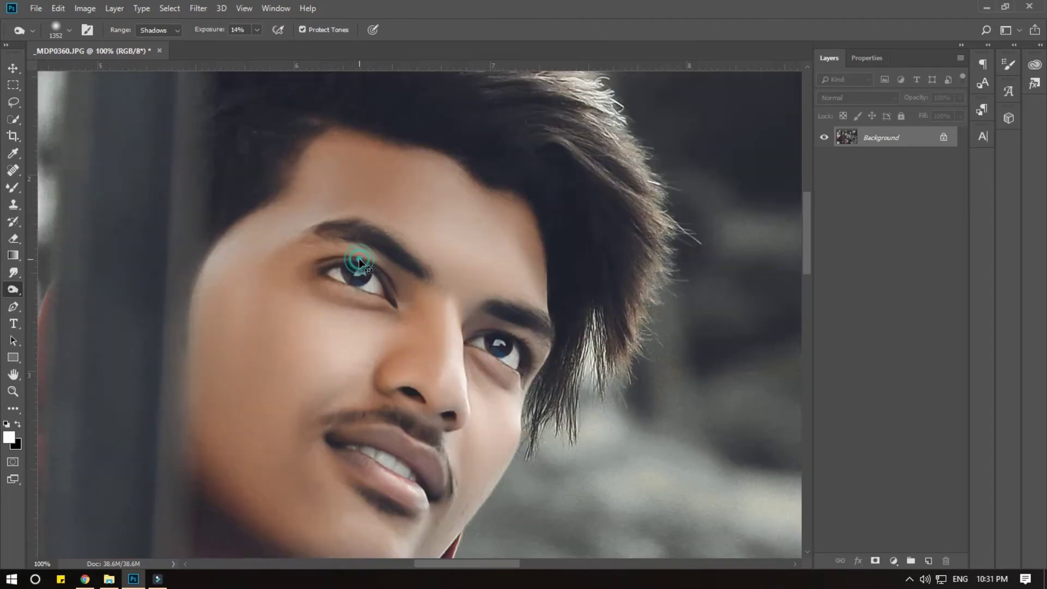
key("ctrl+j")
key("shift+F5")
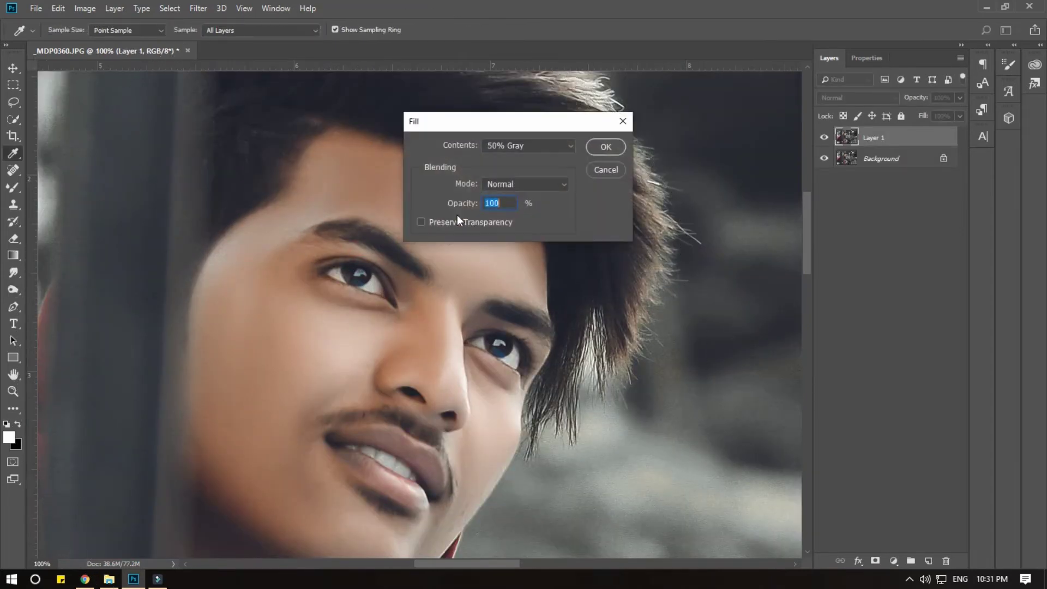
Step: Fill Layer 1 with 50% Gray and set its blend mode to Linear Light
left_click(563, 159)
left_click(840, 97)
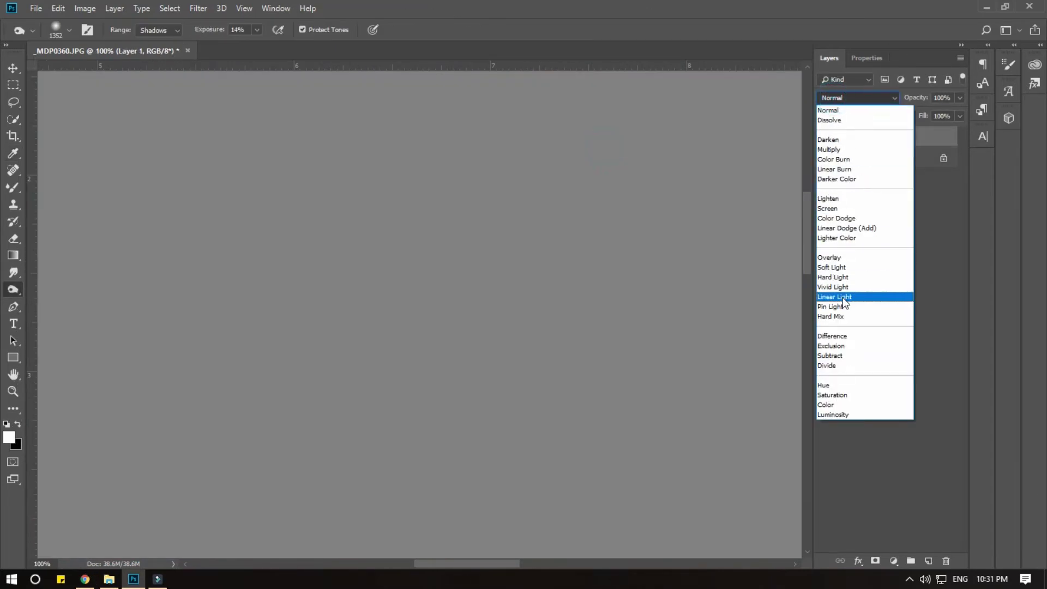
left_click(835, 300)
Step: With the Dodge Tool at Highlights 11%, brighten the first eye's catchlight and iris
left_click_drag(381, 274, 385, 272)
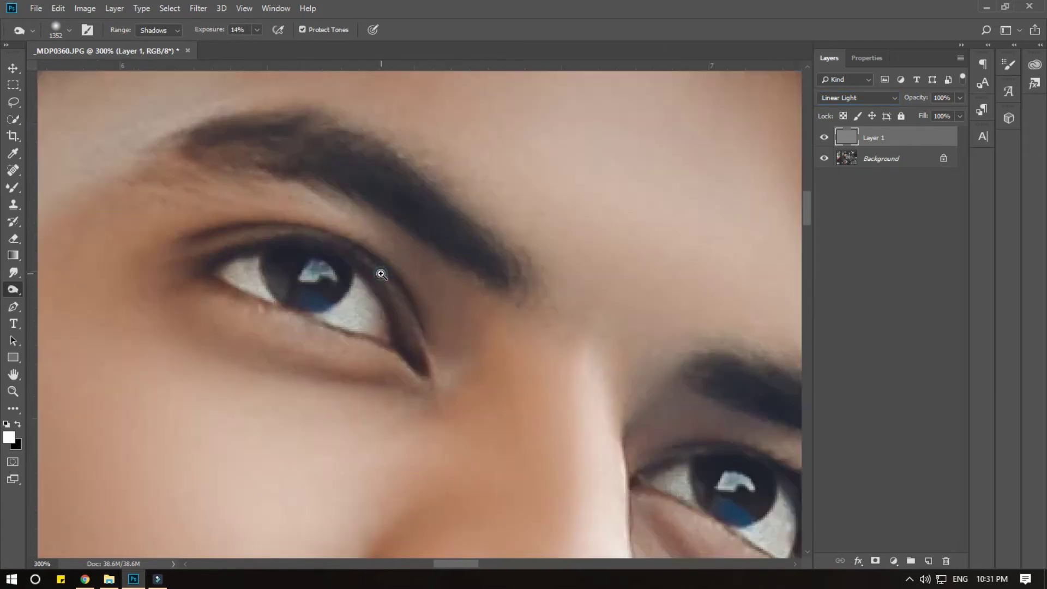
right_click(13, 290)
left_click(49, 289)
right_click(257, 269)
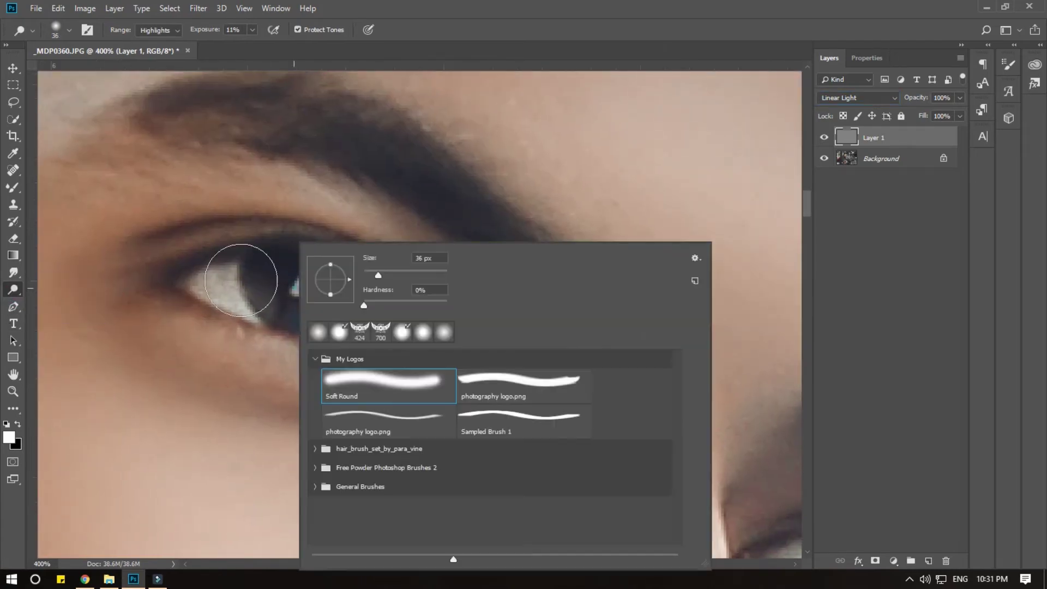
left_click_drag(297, 286, 333, 284)
left_click_drag(294, 321, 318, 327)
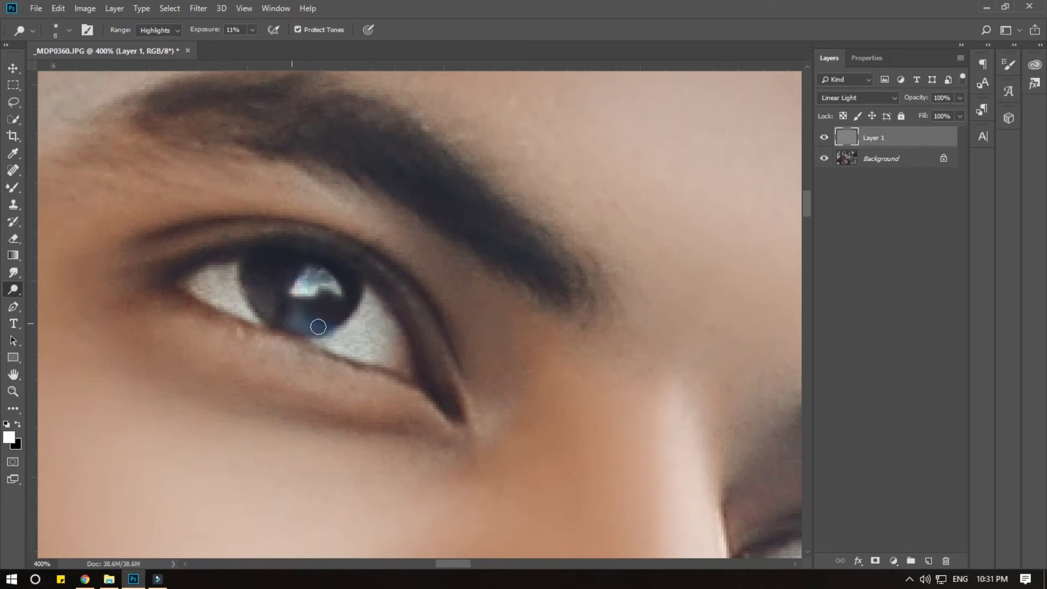
Step: Brighten the second eye's catchlight and iris, then reframe the face
left_click(250, 284)
mouse_move(82, 104)
left_mouse_down()
mouse_move(231, 333)
mouse_move(323, 213)
left_mouse_up()
mouse_move(310, 317)
left_mouse_down()
mouse_move(341, 318)
mouse_move(307, 341)
left_mouse_up()
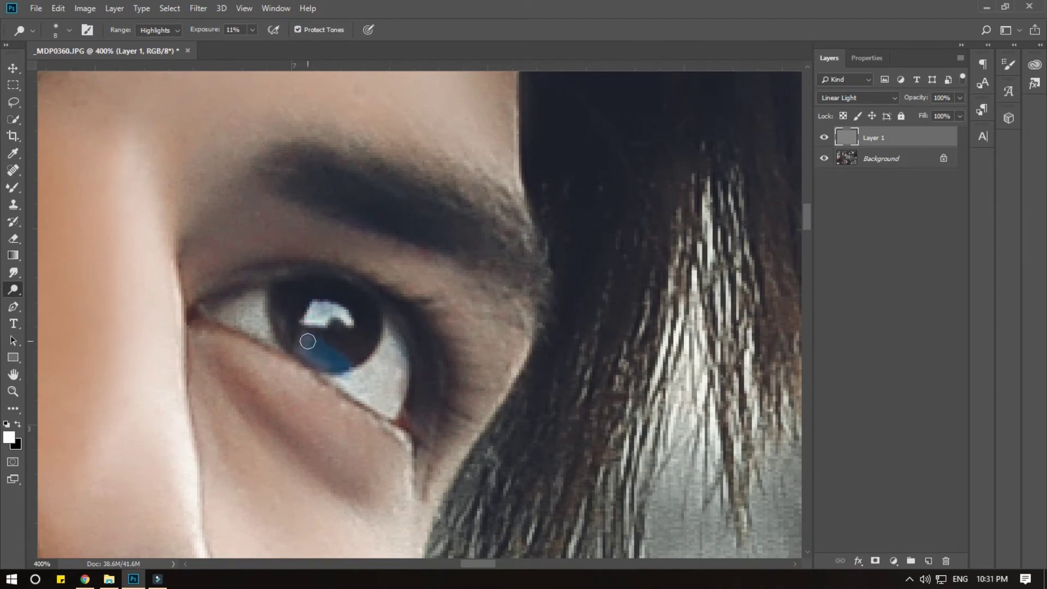
scroll(277, 311, "down", 2)
scroll(306, 308, "down", 1)
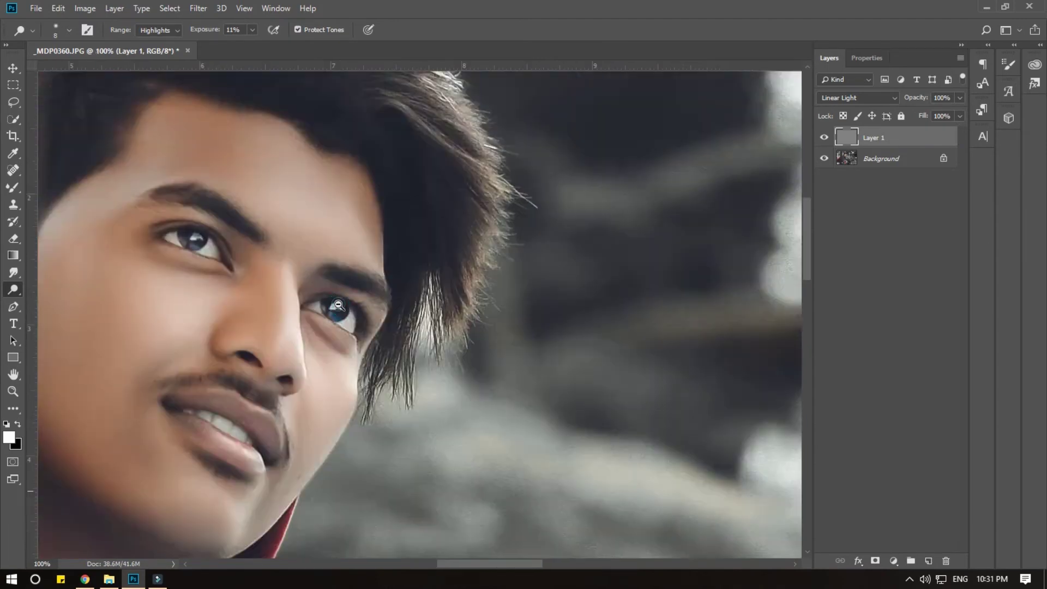
scroll(339, 304, "down", 2)
left_click_drag(352, 339, 364, 338)
left_click(114, 8)
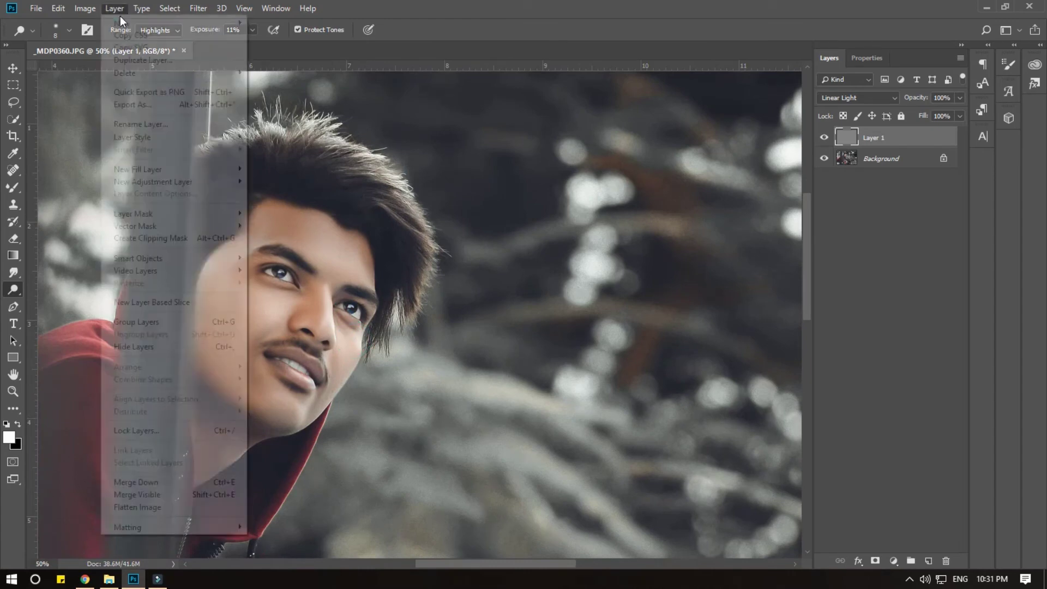
Step: Merge the grey dodge layer into the Background and open the Camera Raw Filter
left_click(198, 495)
scroll(277, 408, "down", 1)
scroll(277, 408, "down", 1)
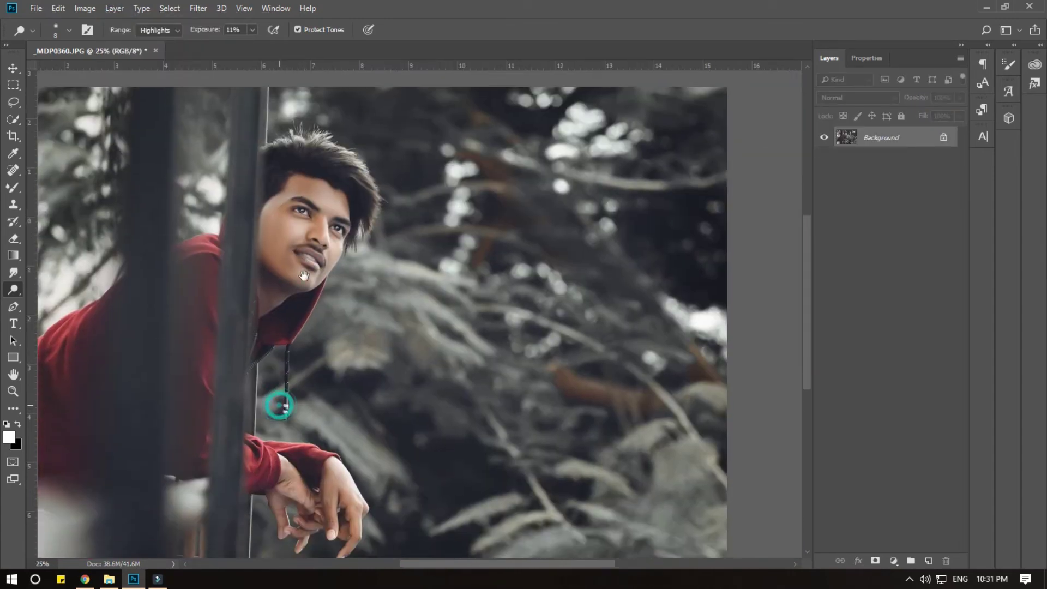
left_click(198, 9)
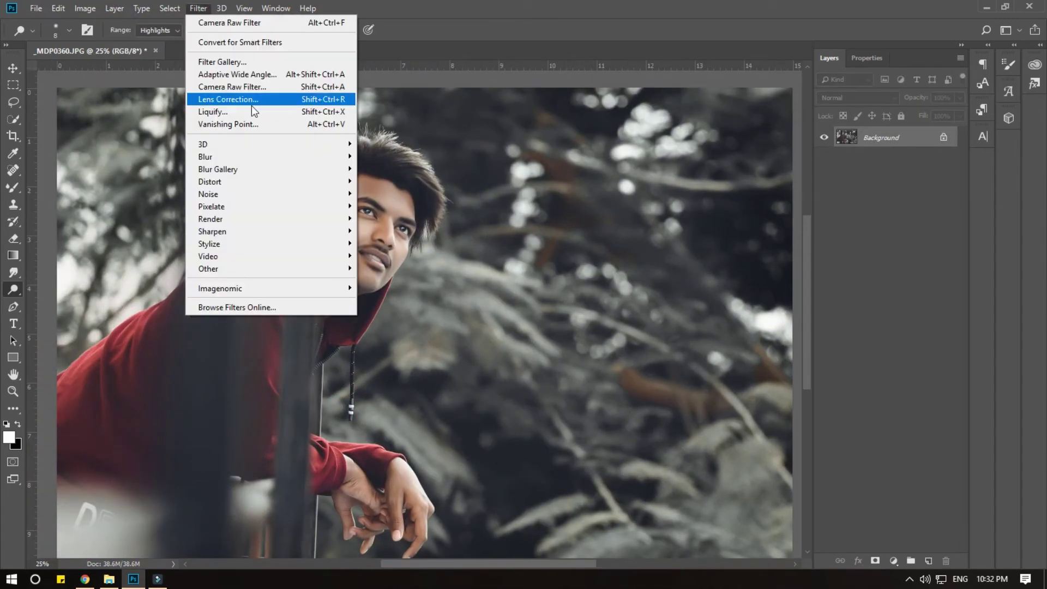
left_click(229, 89)
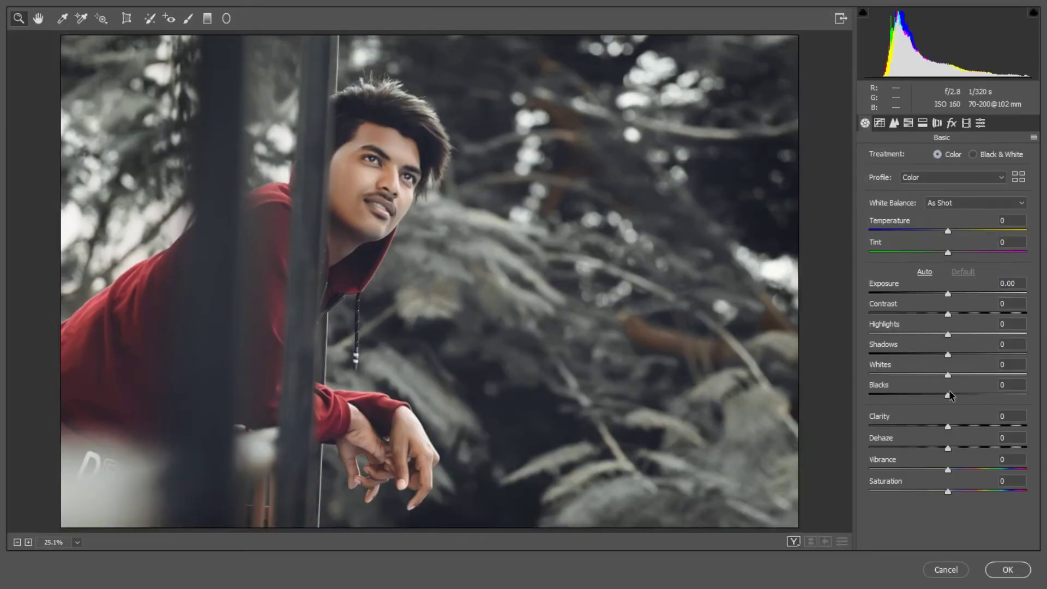
Step: In HSL, raise orange luminance to +18 and orange saturation to -1
left_click(908, 123)
left_click(911, 157)
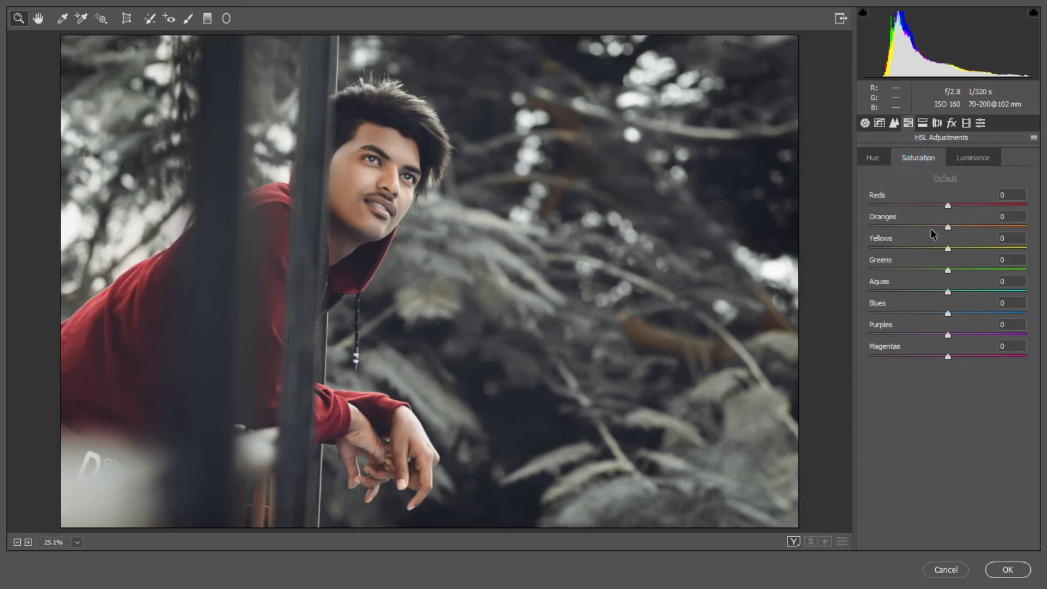
left_click(973, 157)
left_click(962, 228)
left_click(909, 158)
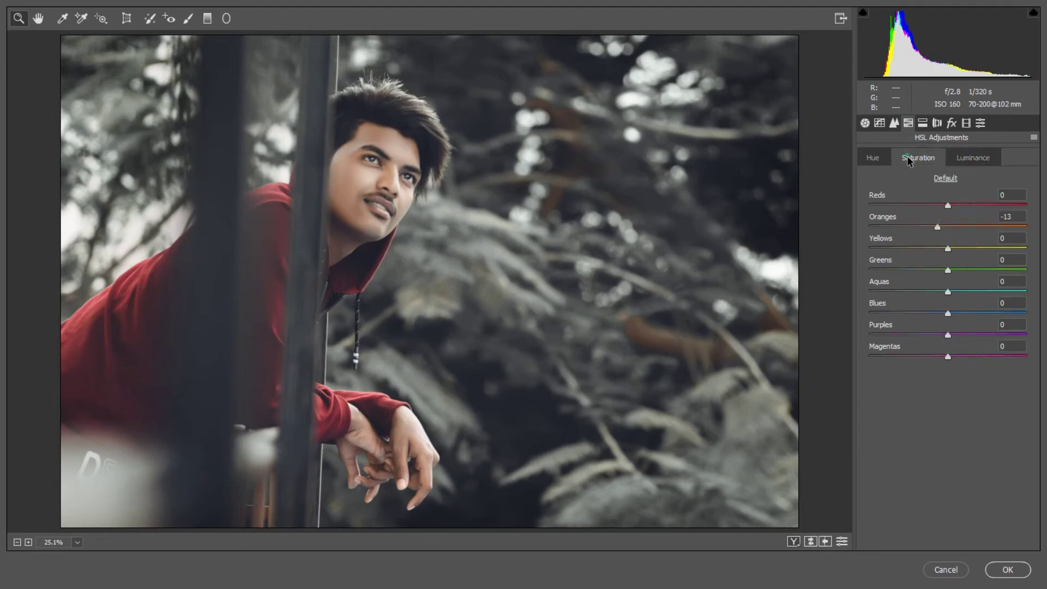
left_click_drag(943, 227, 947, 228)
Step: Set Contrast +12, Shadows +19, Whites 0 in Basic and apply Camera Raw
left_click(865, 123)
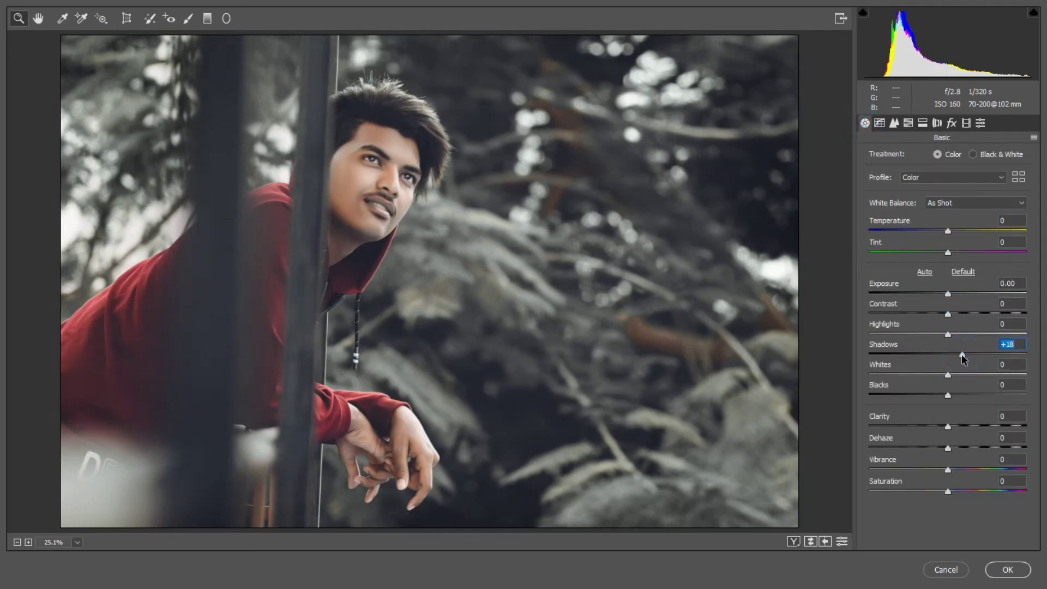
left_click_drag(947, 314, 956, 314)
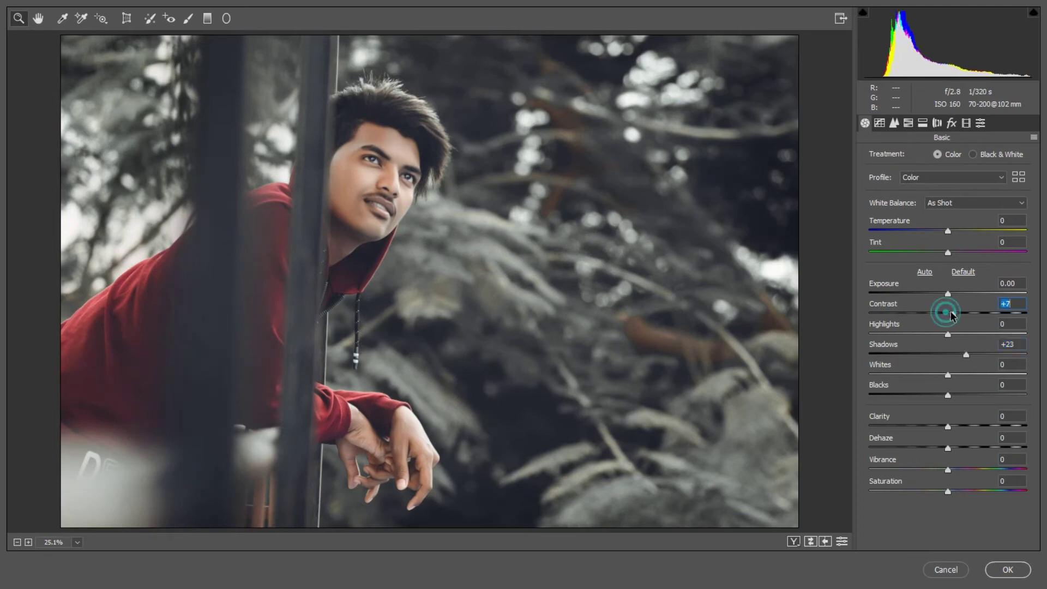
left_click_drag(964, 354, 871, 374)
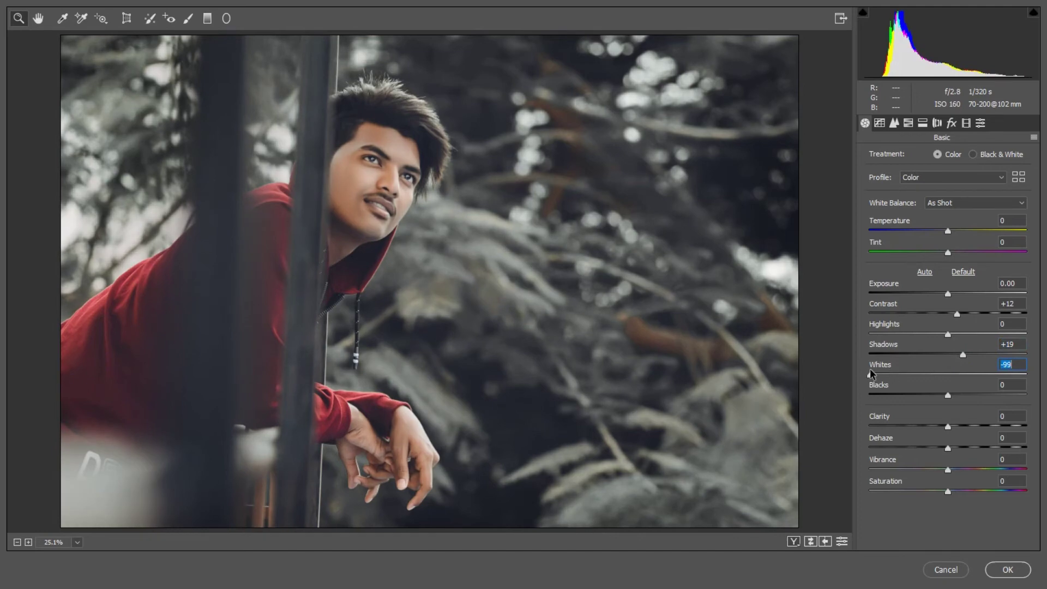
double_click(871, 374)
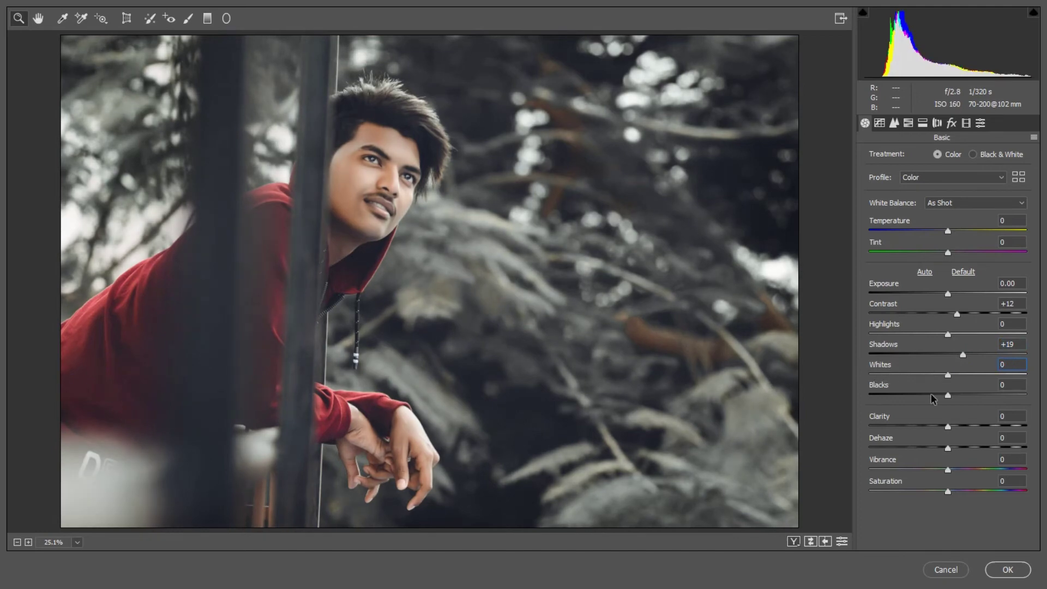
left_click(1008, 570)
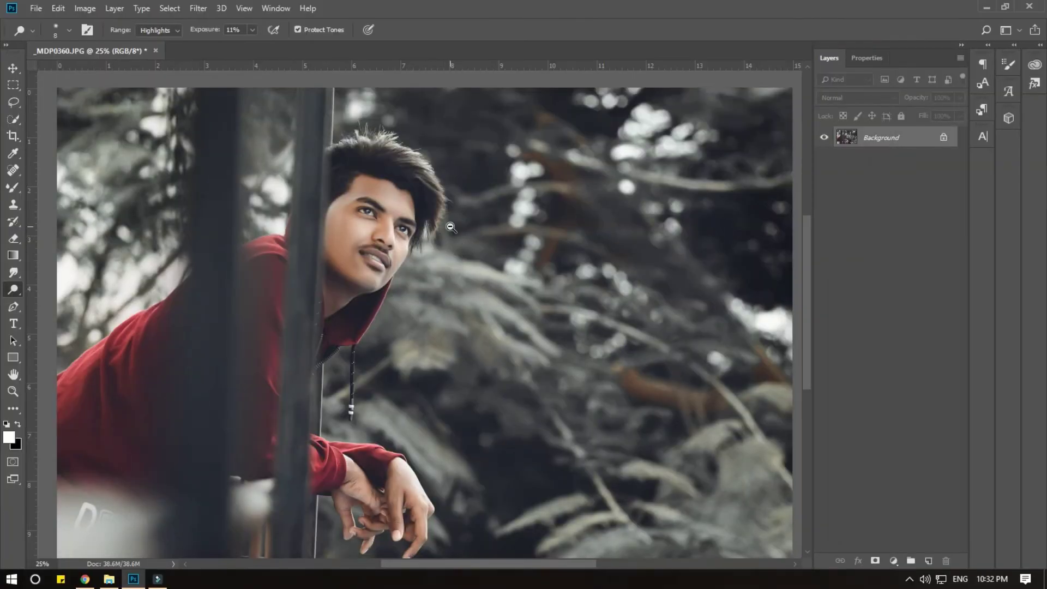
Step: Fit the photo, switch to a large Brush, and add a new empty layer
left_click(451, 227, "alt")
mouse_move(407, 232)
left_mouse_down()
mouse_move(448, 255)
mouse_move(445, 264)
left_mouse_up()
left_click_drag(445, 256, 447, 258)
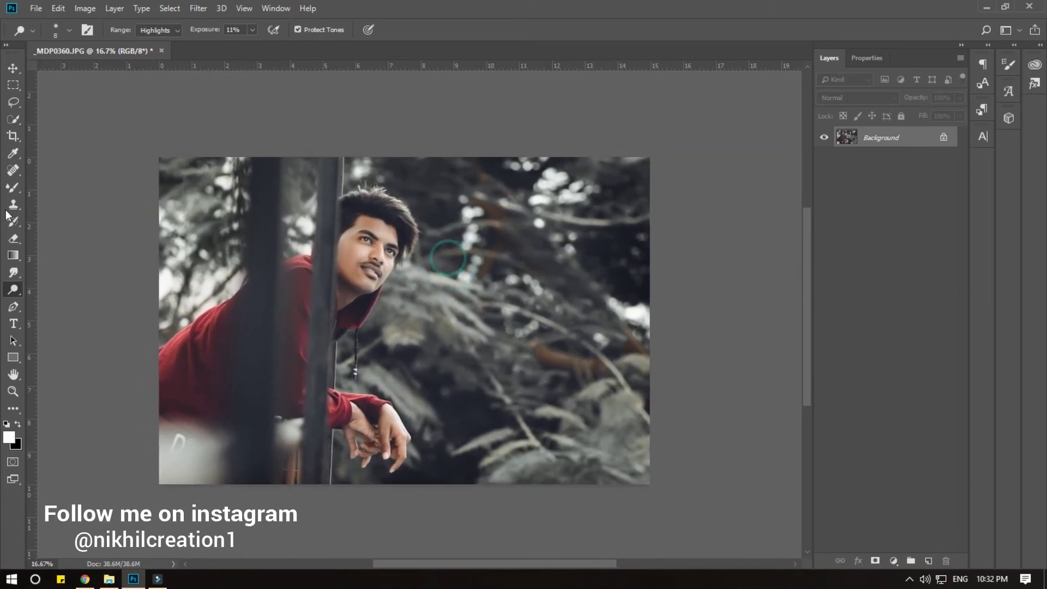
right_click(19, 185)
left_click(44, 185)
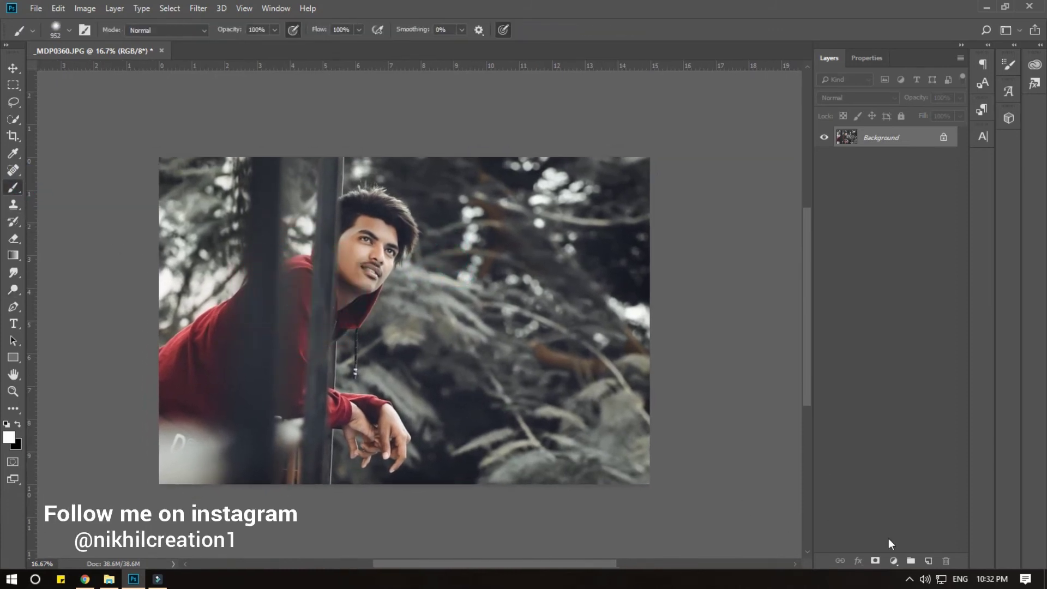
left_click(929, 560)
key("]")
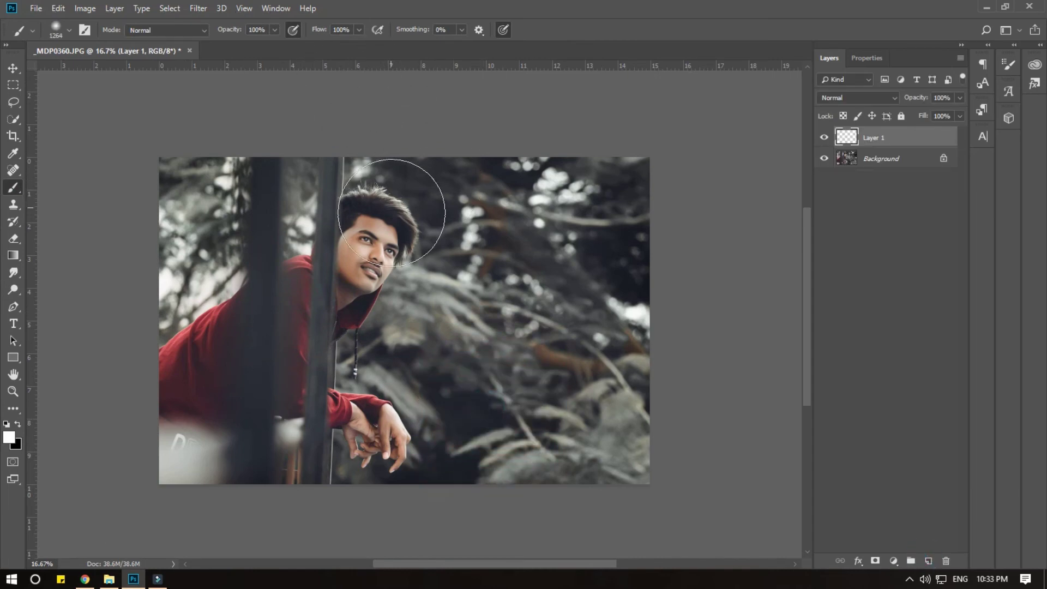
Step: Paint a soft orange spot beside the face with a white centre
left_click(9, 438)
type("ff1919")
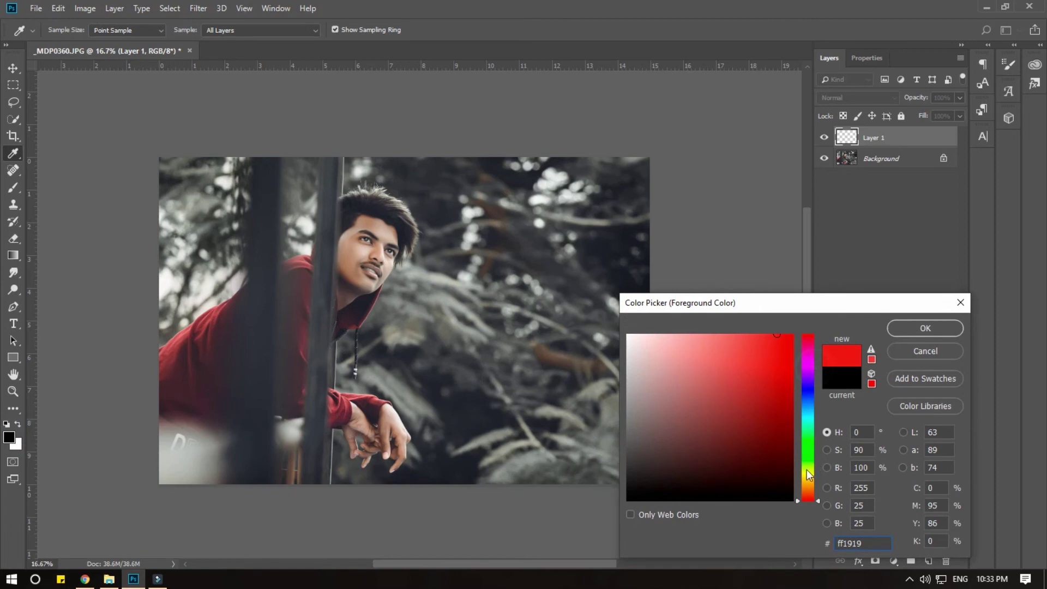
left_click(807, 473)
left_click(925, 328)
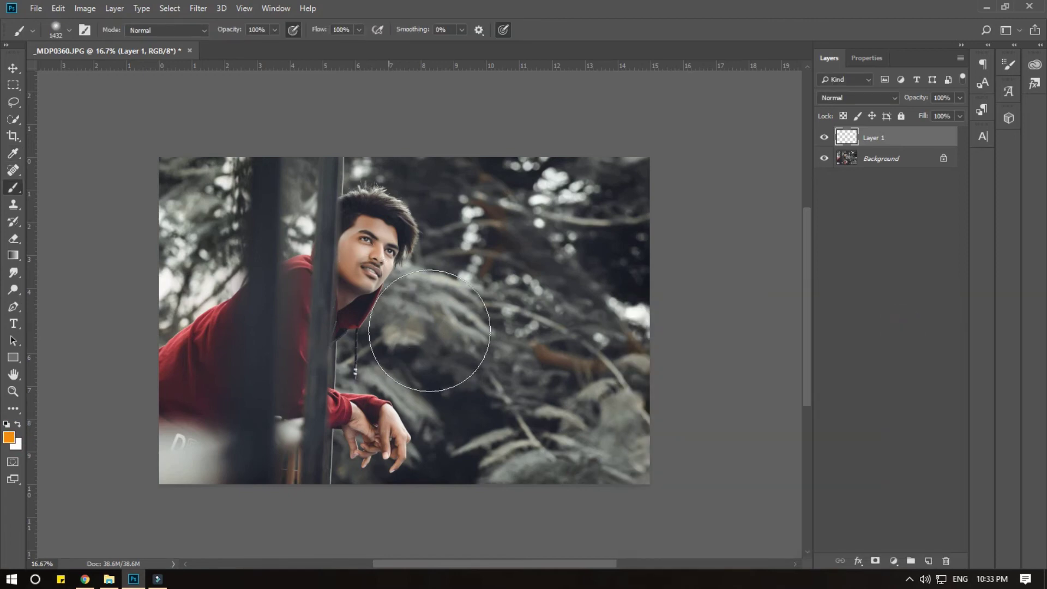
left_click(429, 330)
key("x")
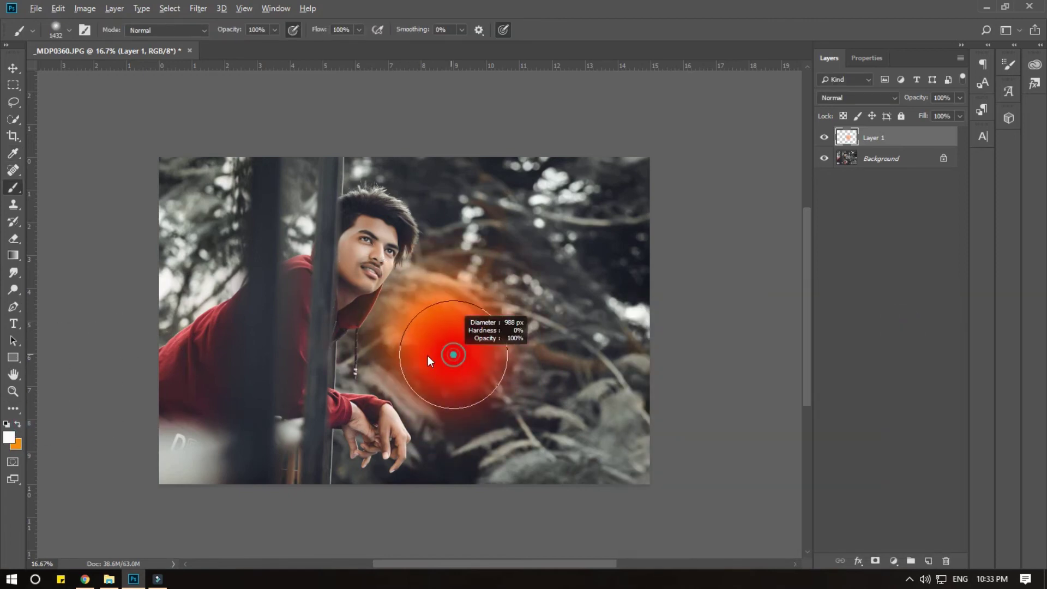
left_click(443, 337)
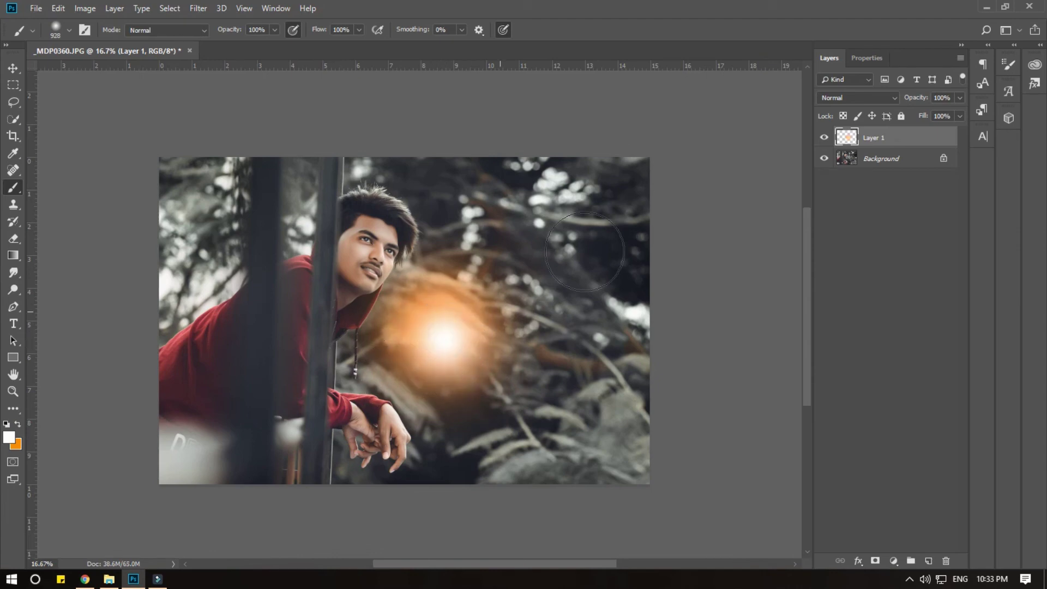
Step: Set the glow layer's blend mode to Screen
left_click(867, 98)
left_click(863, 199)
key("Down")
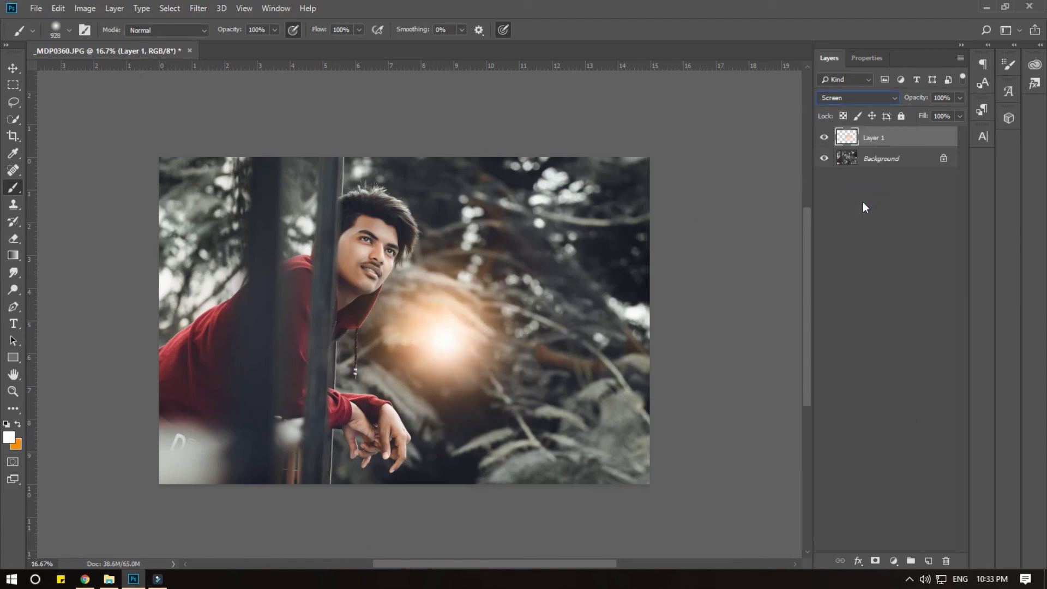
left_click(13, 67)
key("ctrl+t")
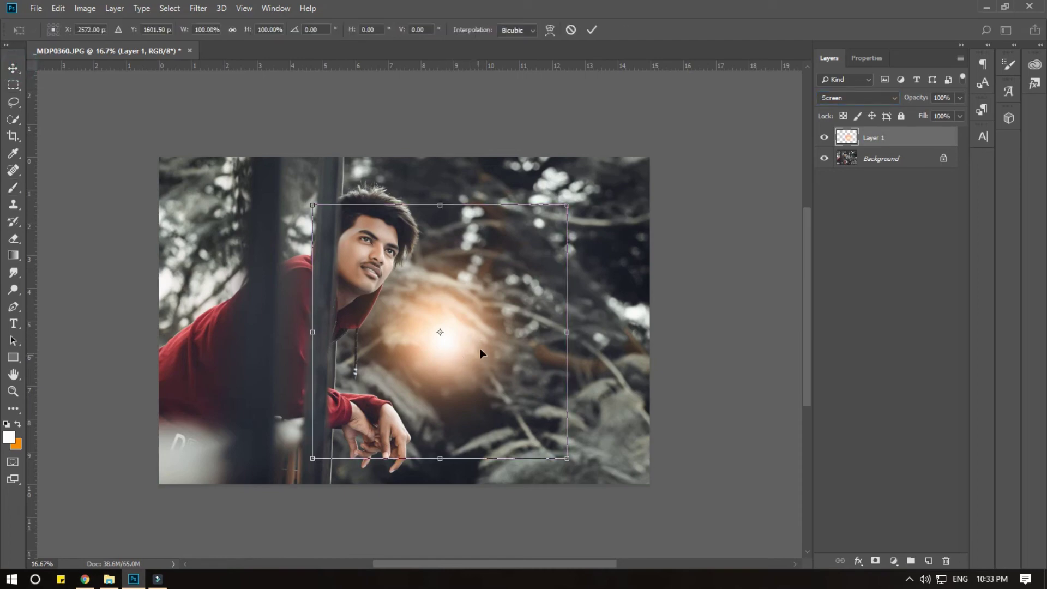
Step: Enlarge the glow to about double size and move it to the top right
left_click_drag(480, 349, 609, 204)
left_click_drag(446, 320, 286, 407)
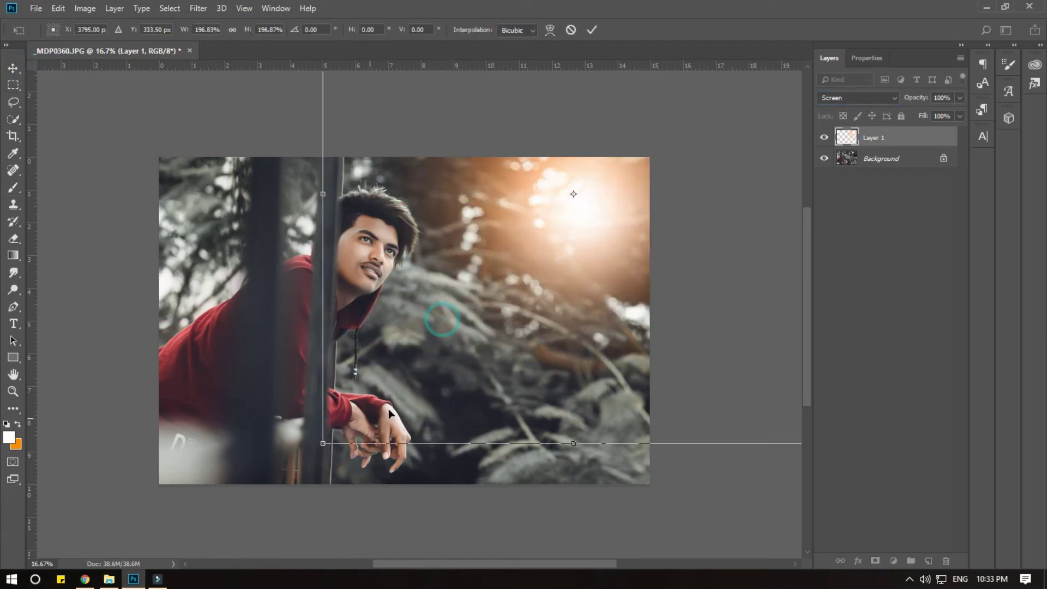
key("Return")
Step: Soften the glow with a 57° Motion Blur and shift it further right
left_click(198, 8)
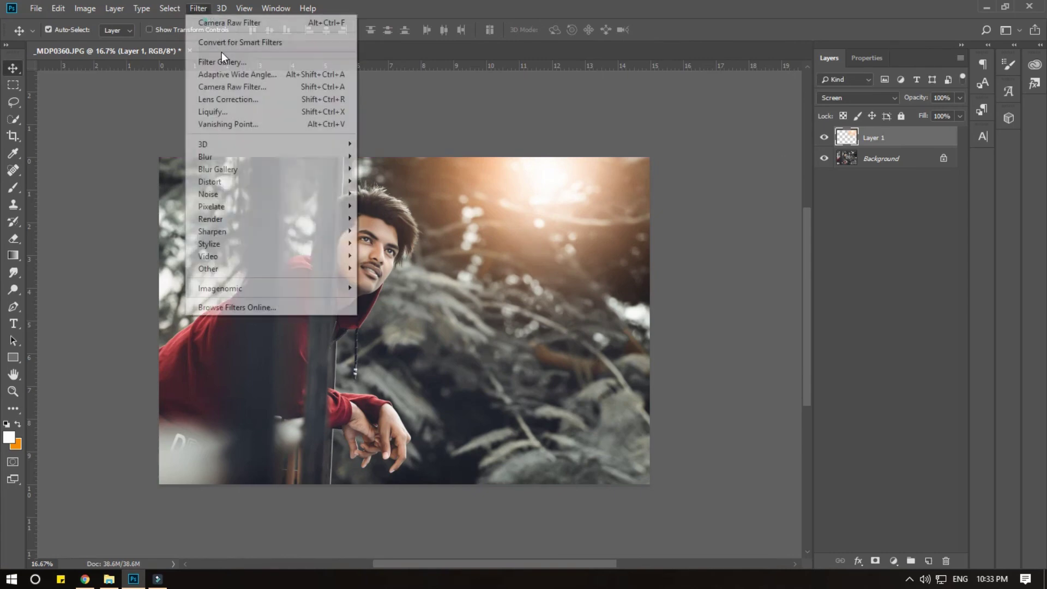
left_click(251, 156)
left_click(391, 207)
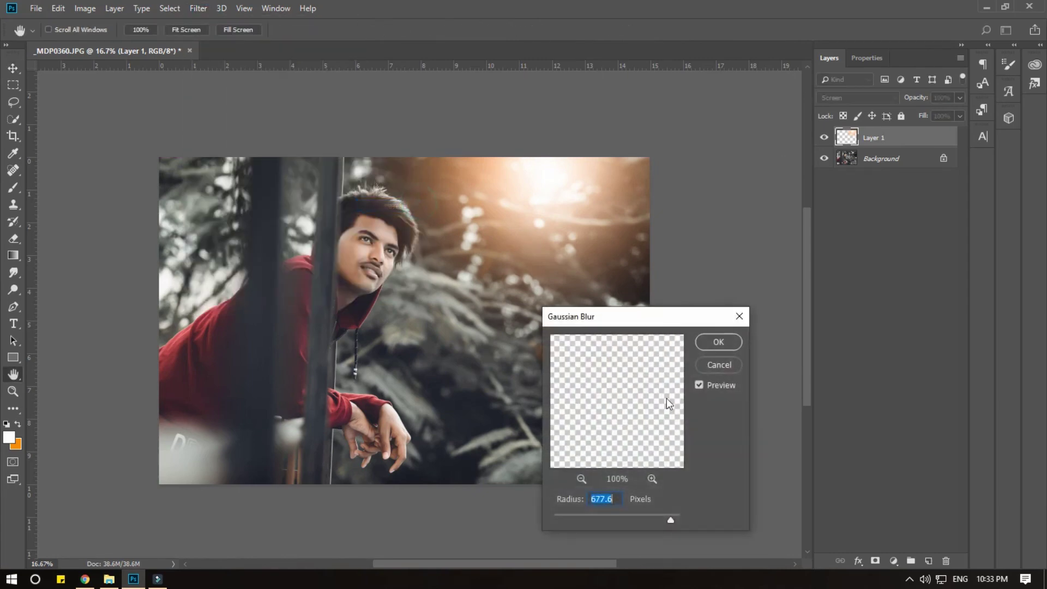
left_click(698, 367)
left_click(206, 11)
mouse_move(205, 156)
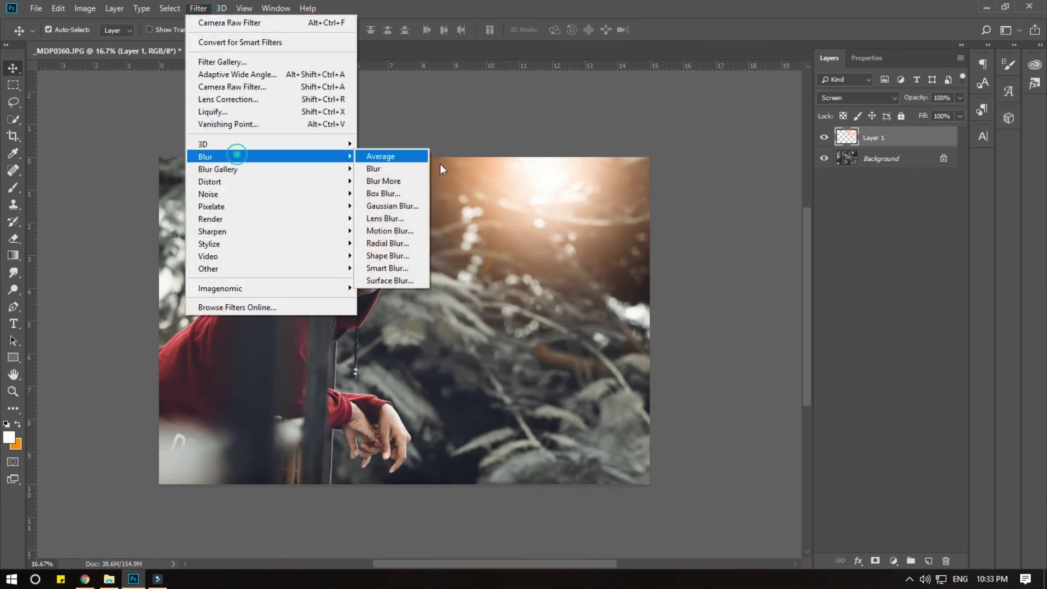
left_click(415, 233)
left_click_drag(923, 335, 922, 346)
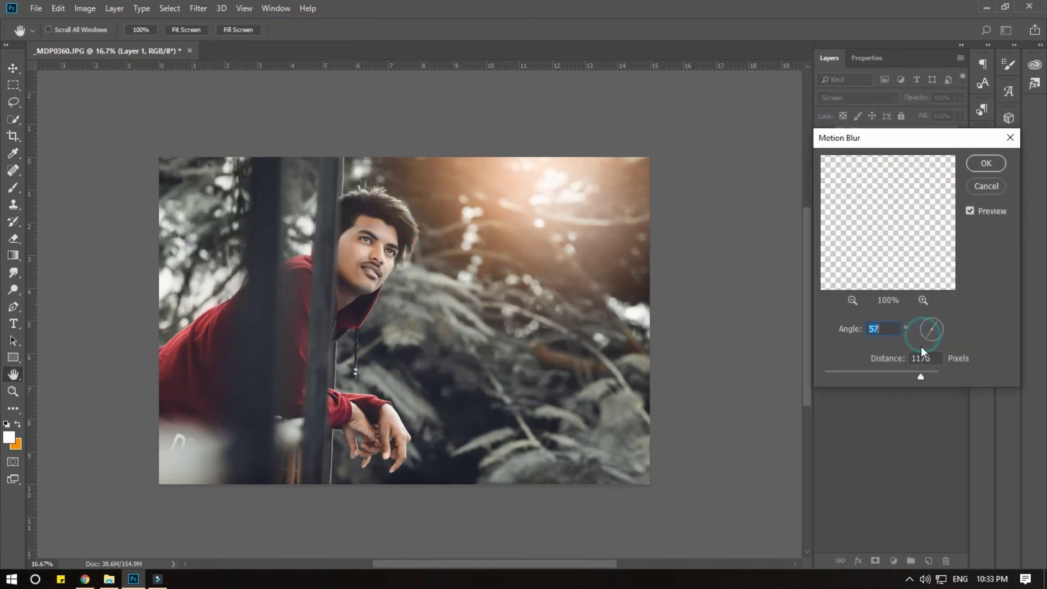
left_click(987, 163)
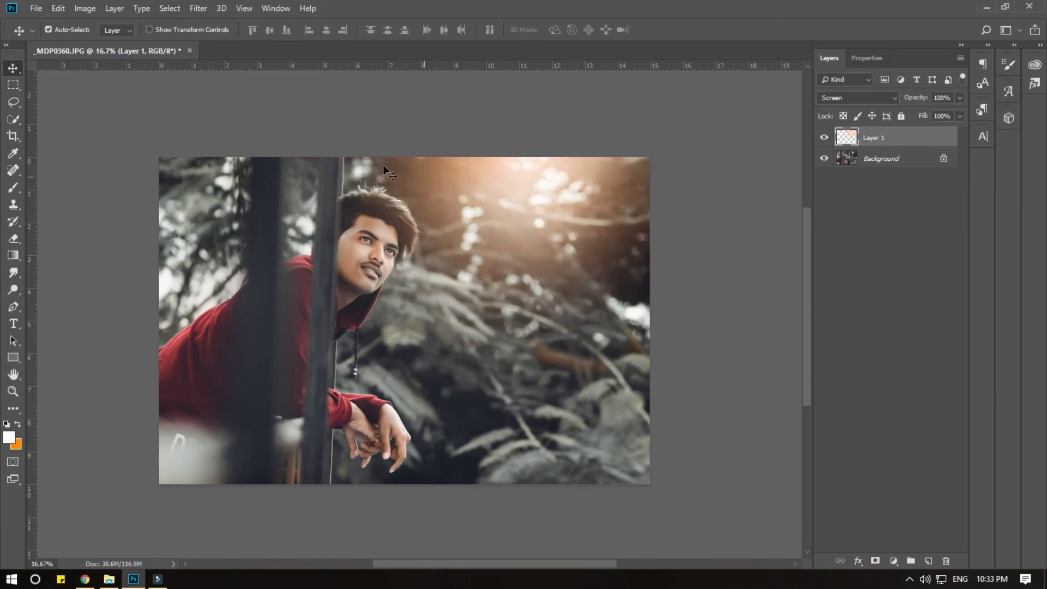
left_click(199, 9)
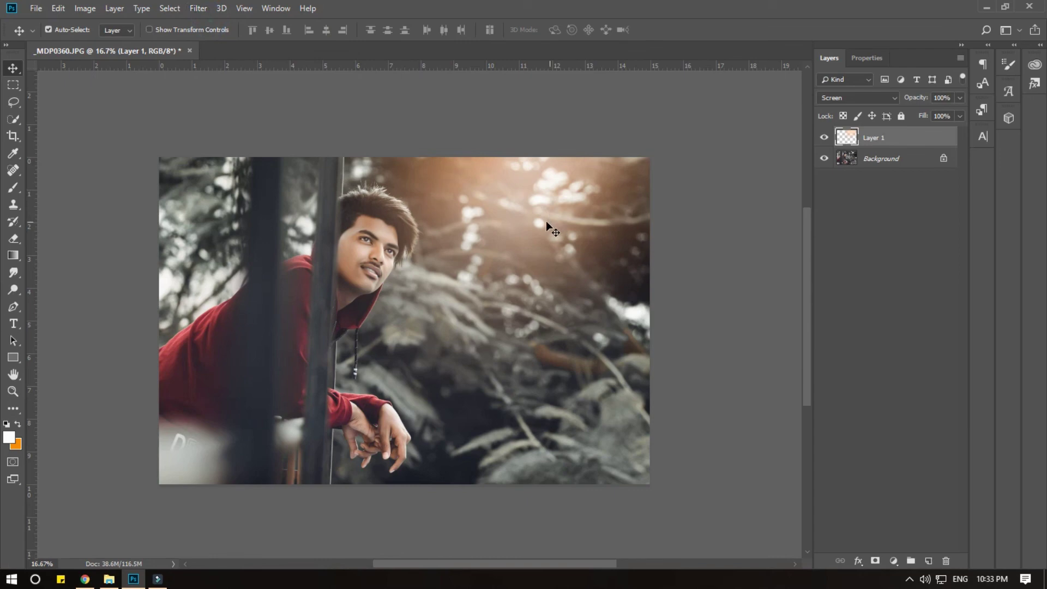
left_click_drag(541, 223, 567, 226)
Step: Merge the orange glow layer into the Background, then set the Levels white input to 253
left_click(107, 11)
left_click(129, 514)
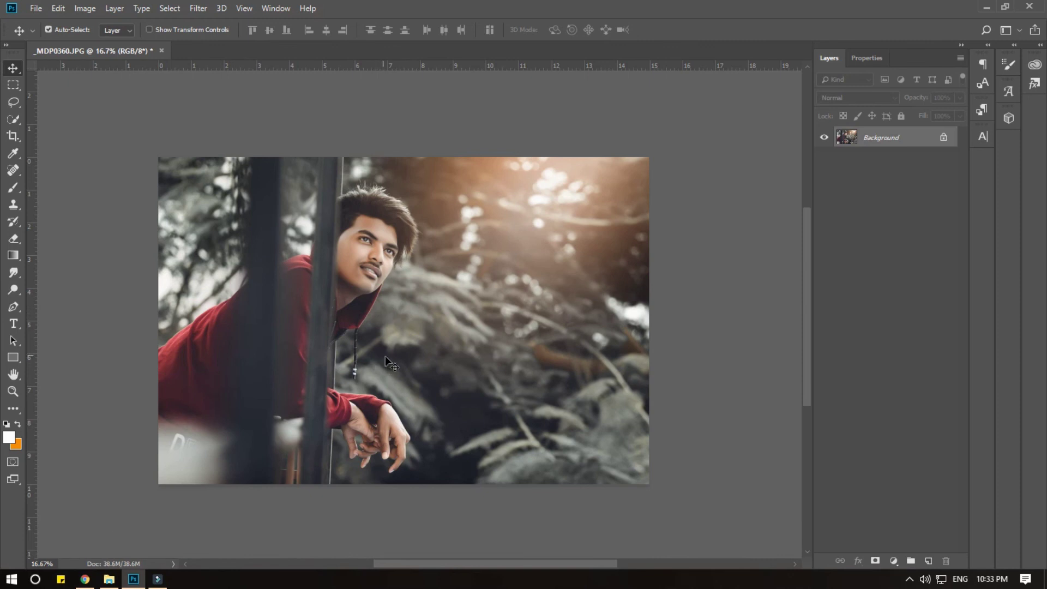
key("ctrl+l")
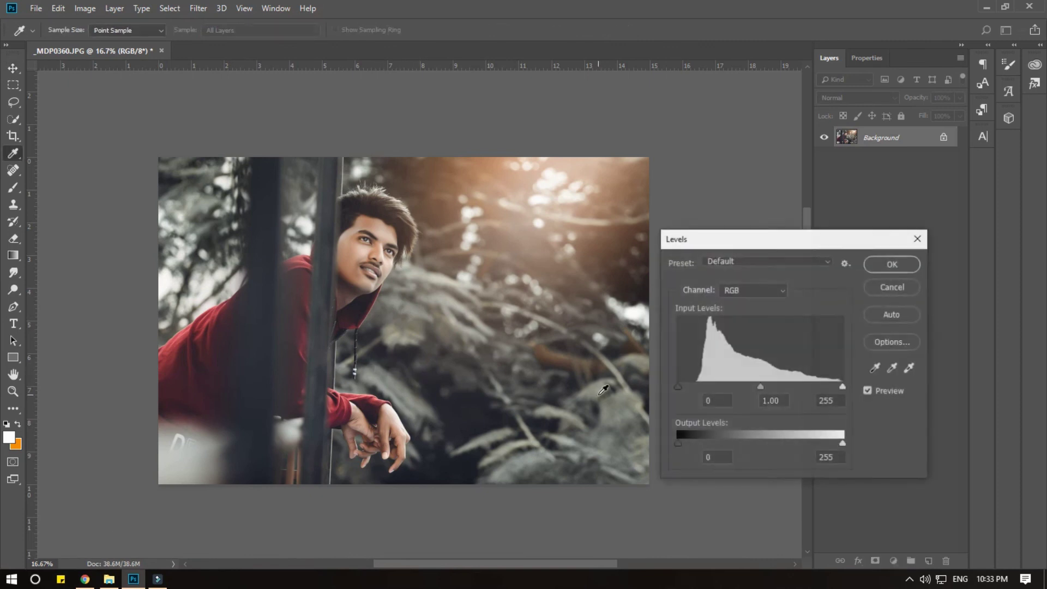
left_click_drag(843, 386, 841, 387)
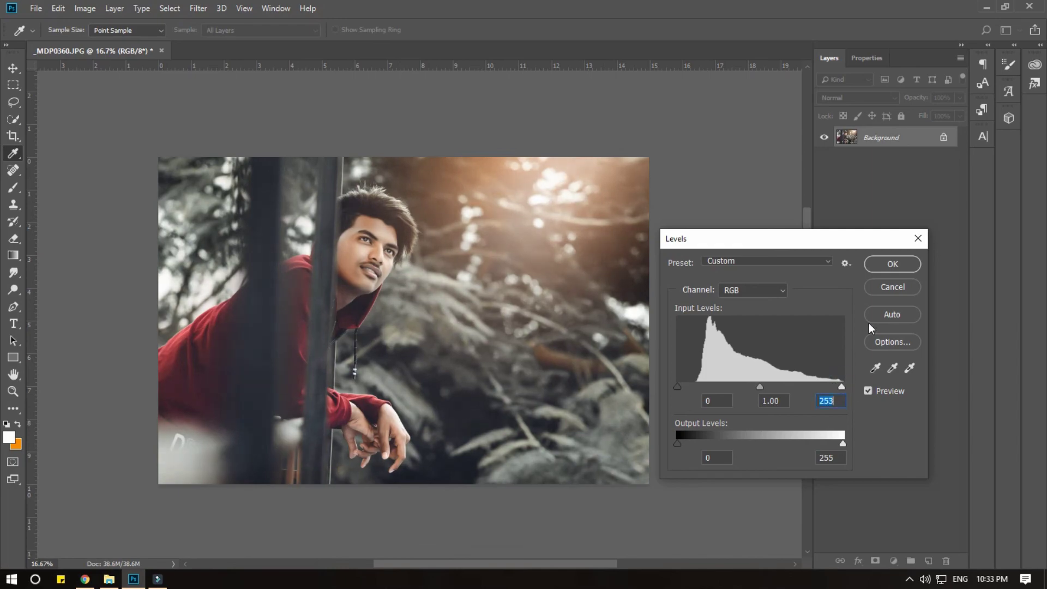